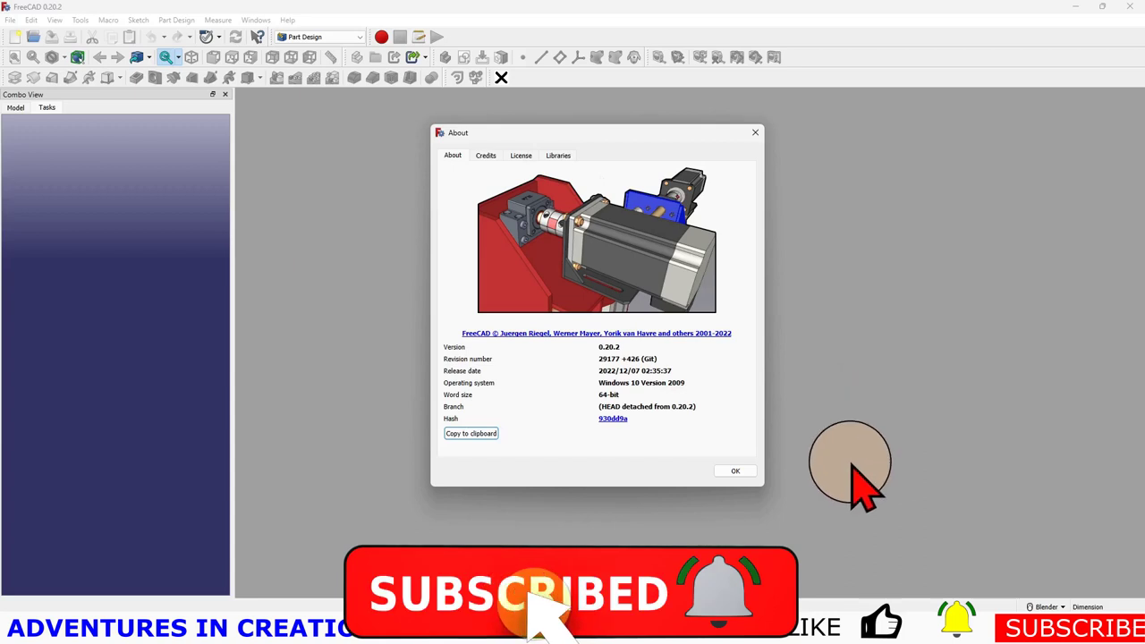
# - Dismiss the About FreeCAD dialog with OK to reveal the empty Part Design workspace
pyautogui.click(735, 471)
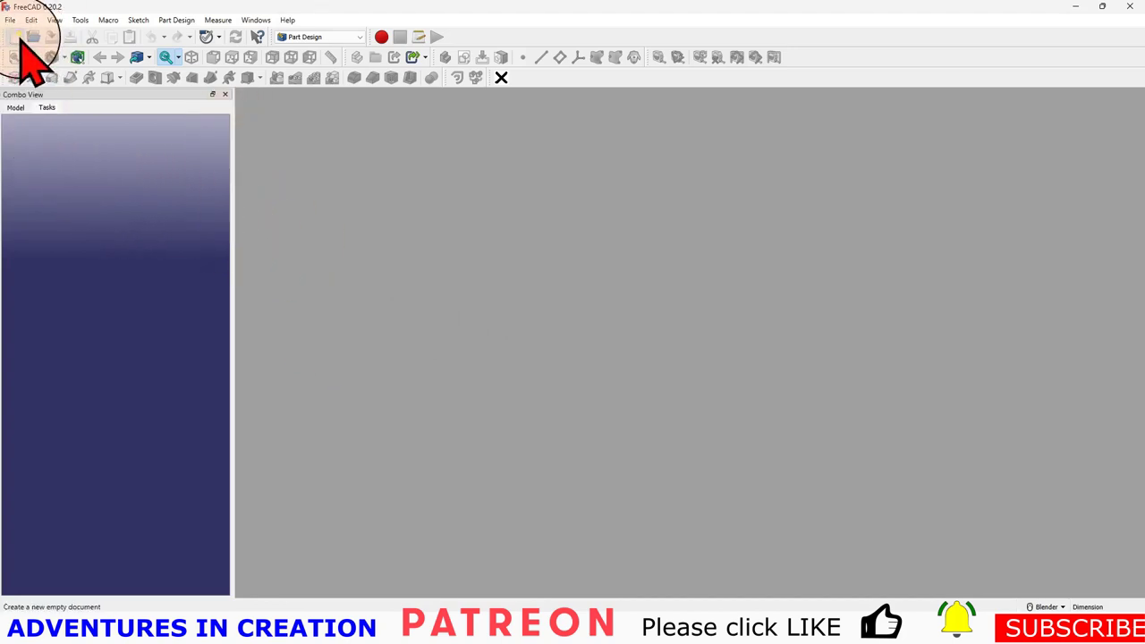
# - Start a new document with a Part holding a Body, selecting the Body in the model tree
pyautogui.click(17, 37)
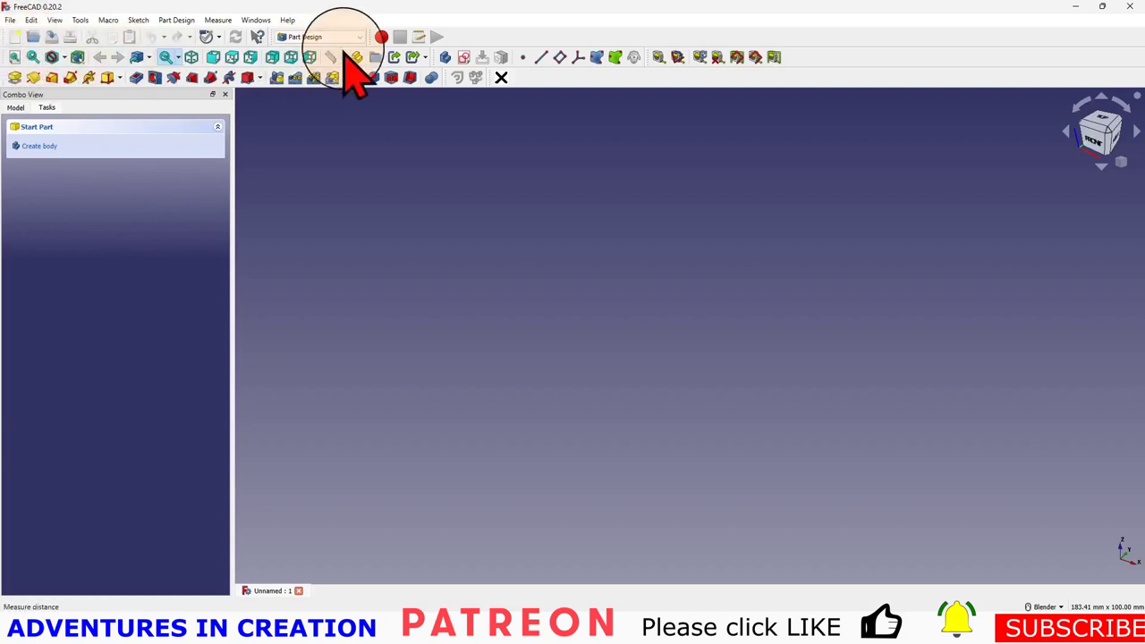
pyautogui.click(446, 58)
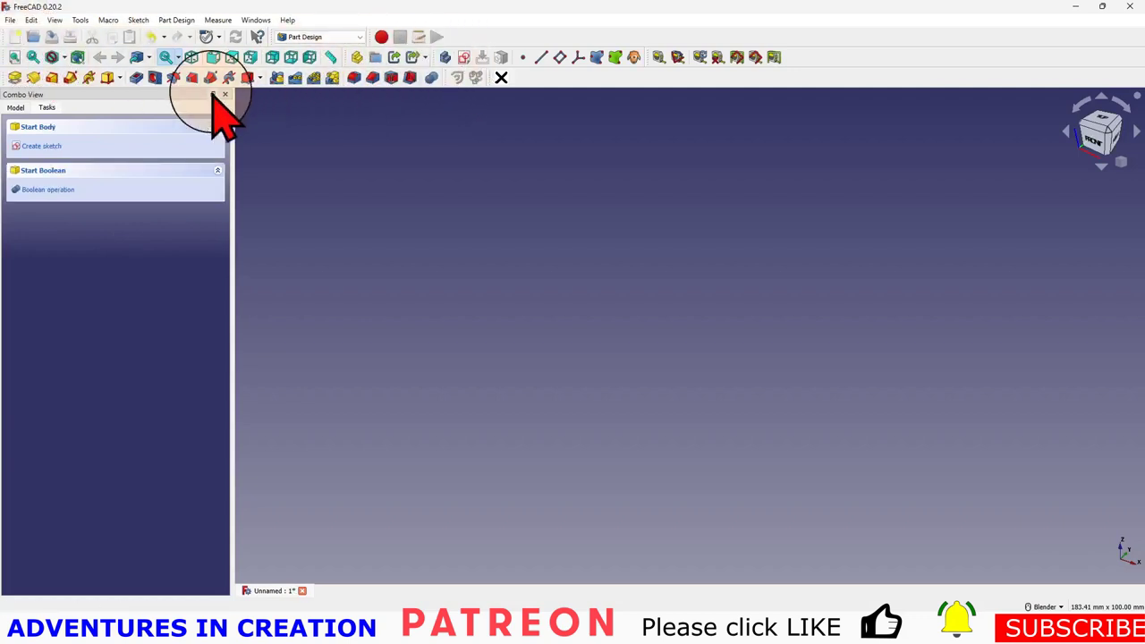
pyautogui.click(16, 107)
pyautogui.click(168, 222)
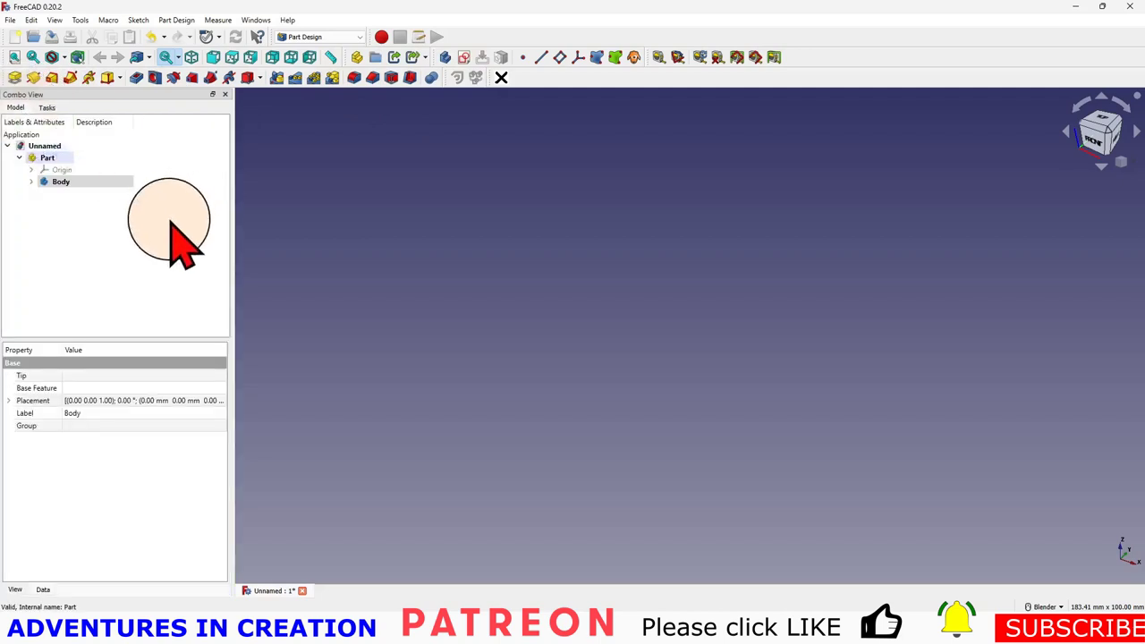
pyautogui.click(63, 184)
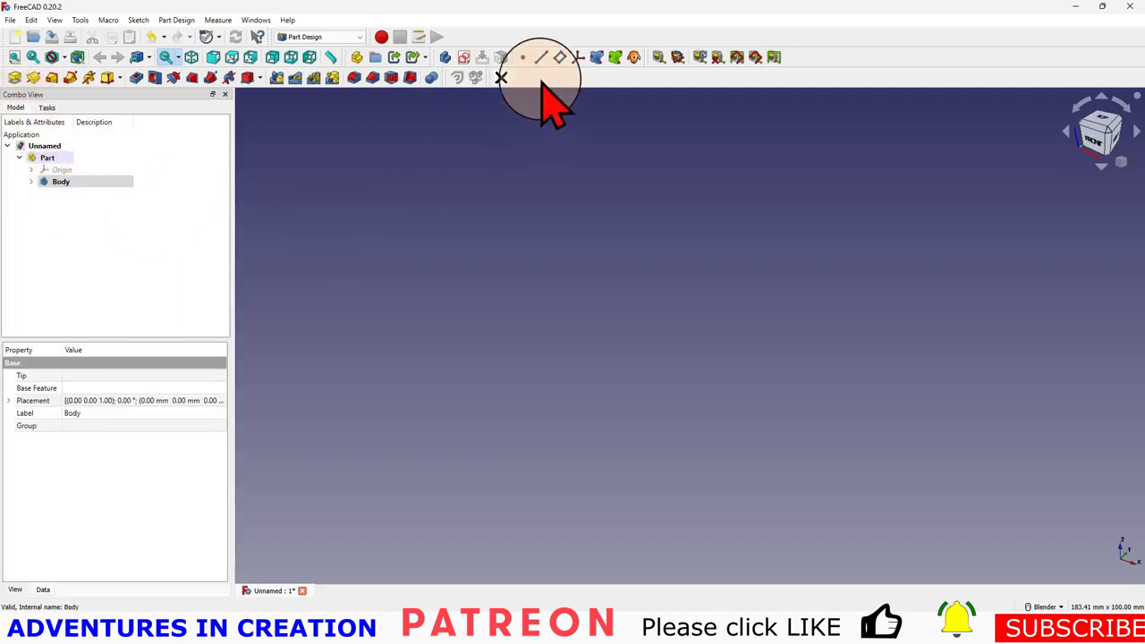
# - Sketch a rectangle centred on the origin on the XY plane and close the sketch
pyautogui.click(465, 59)
pyautogui.click(93, 179)
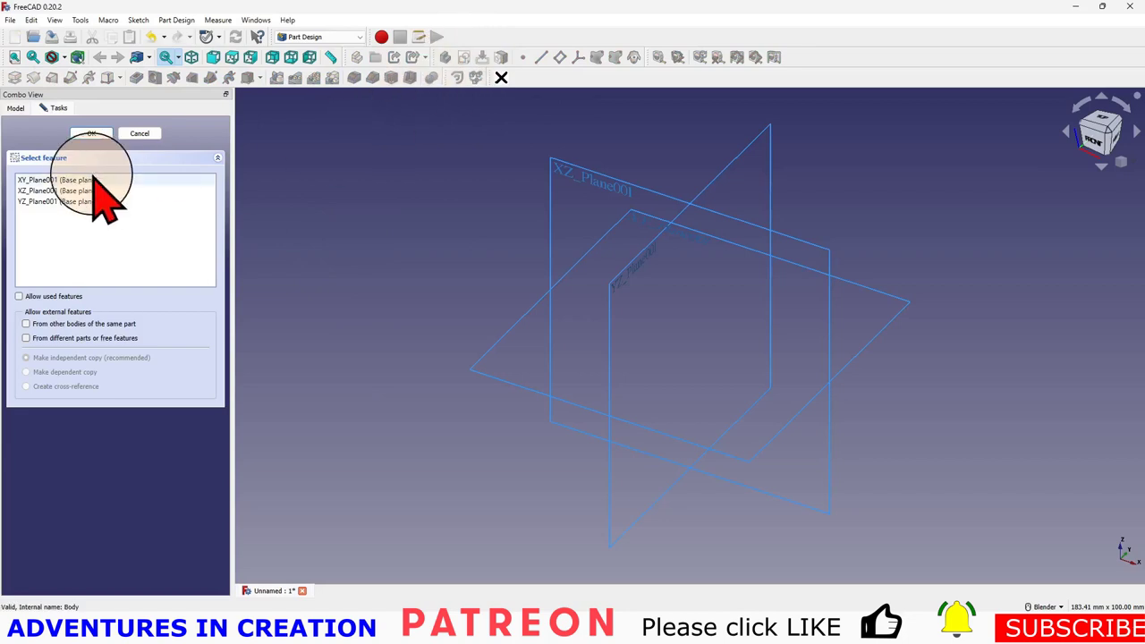
pyautogui.click(91, 133)
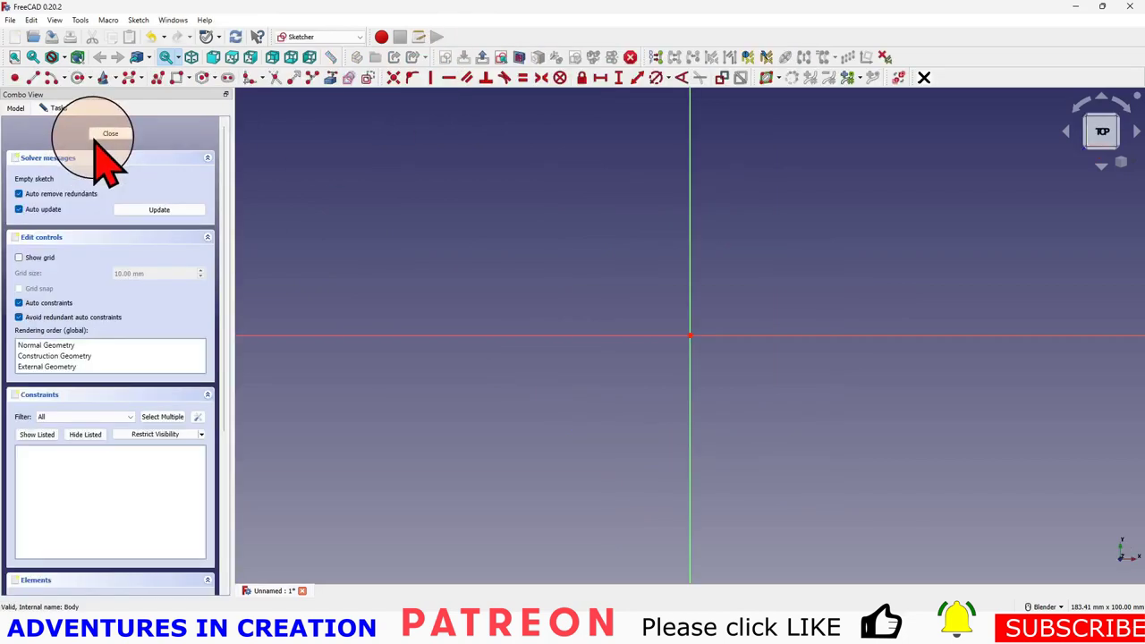
pyautogui.click(178, 78)
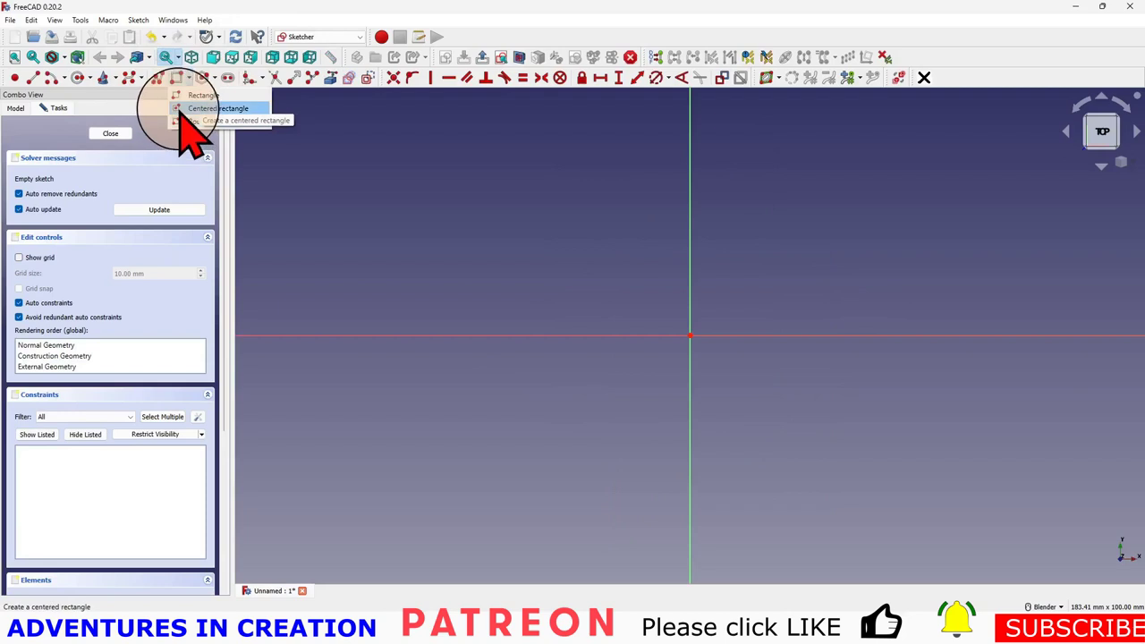
pyautogui.click(689, 335)
pyautogui.click(765, 388)
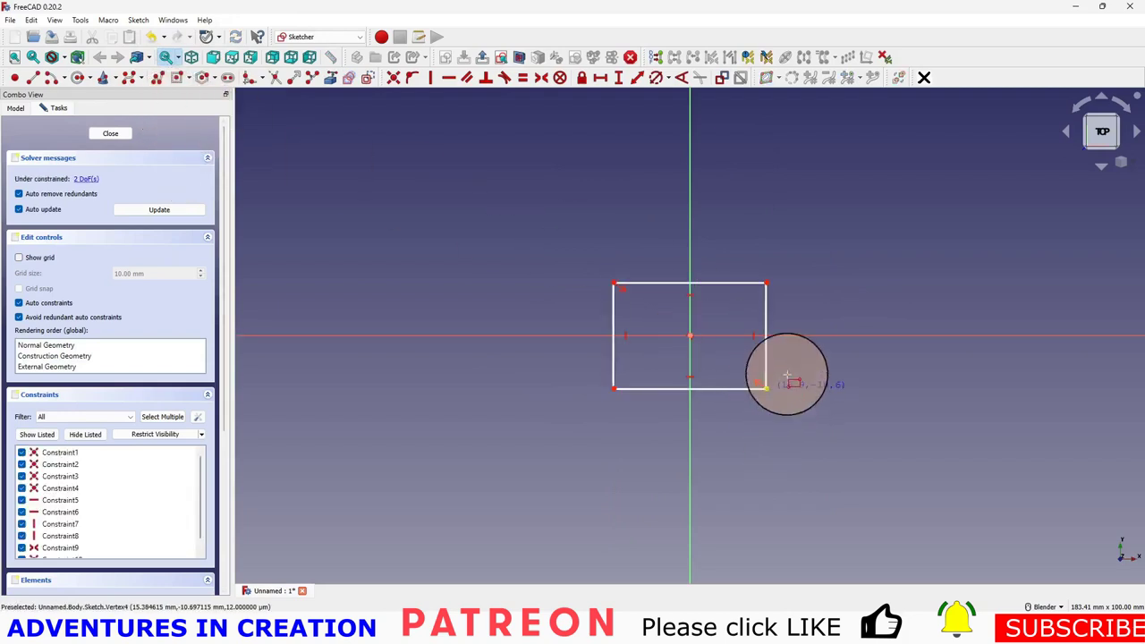
pyautogui.click(113, 134)
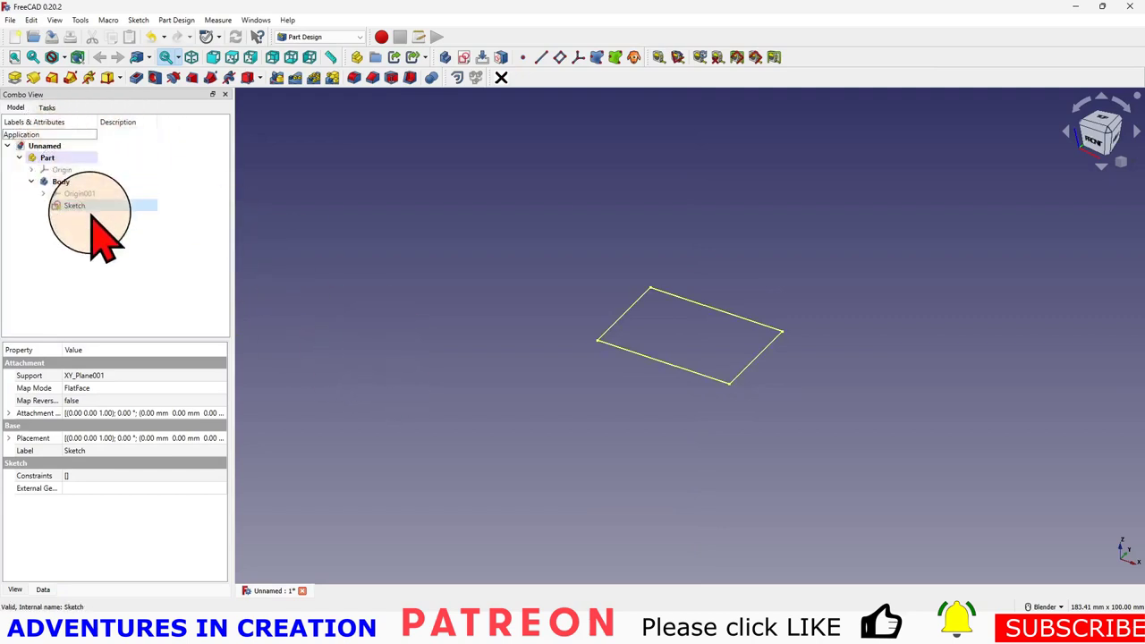
# - Deactivate the Part with Toggle active part
pyautogui.click(57, 159)
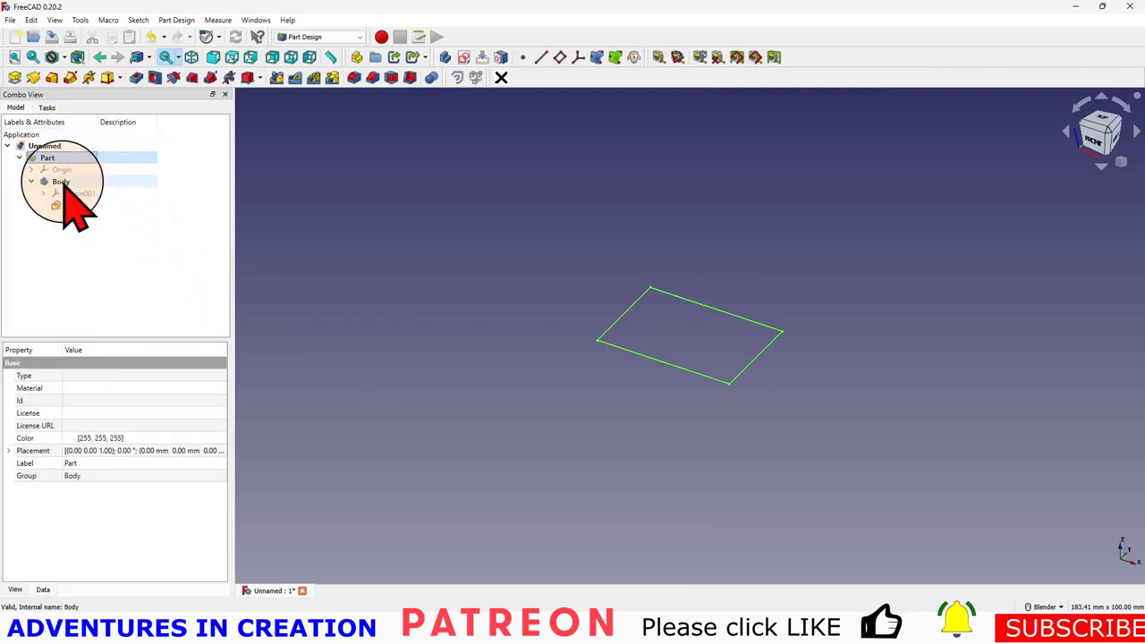
pyautogui.click(61, 180)
pyautogui.click(59, 160)
pyautogui.rightClick(61, 161)
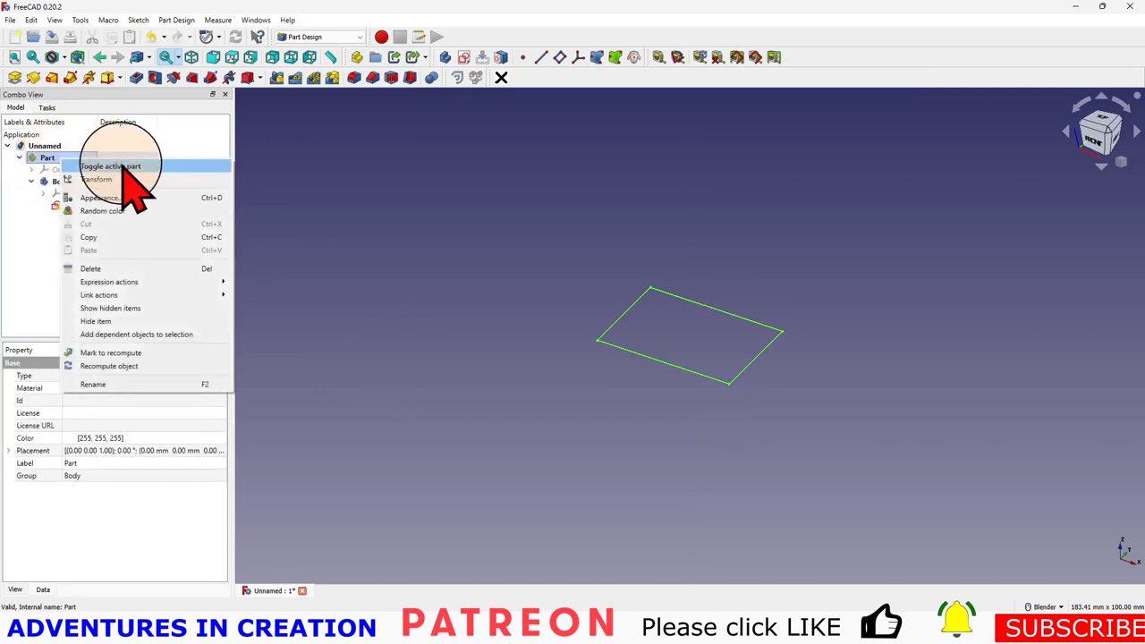
pyautogui.click(121, 168)
# - Create Body001 outside the Part and drag it into the Part in the tree
pyautogui.click(19, 158)
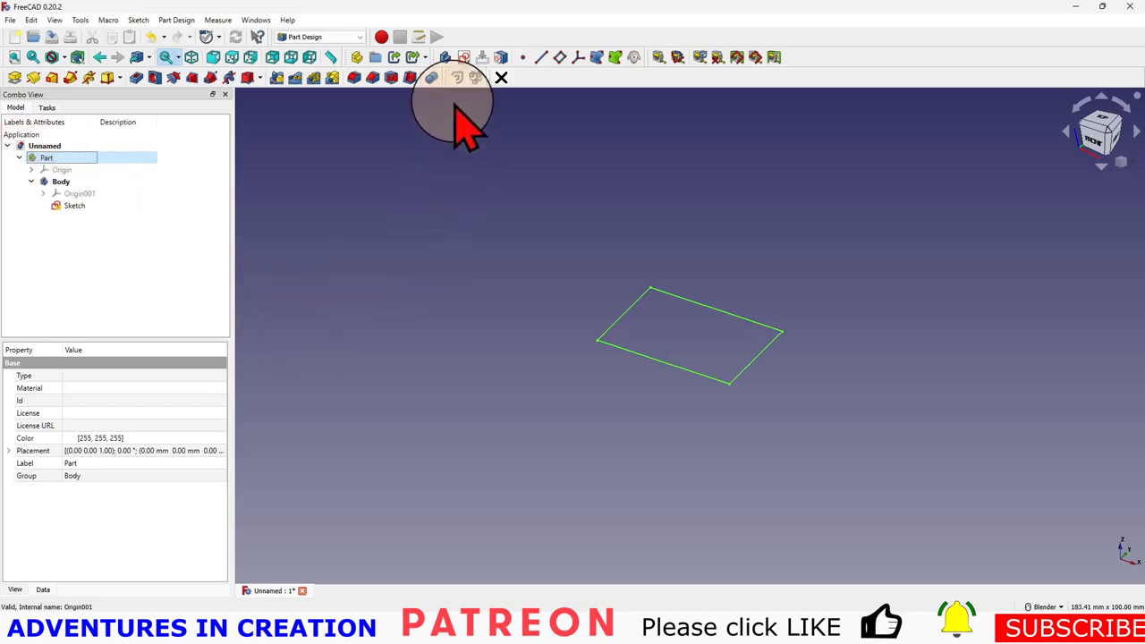
pyautogui.click(445, 59)
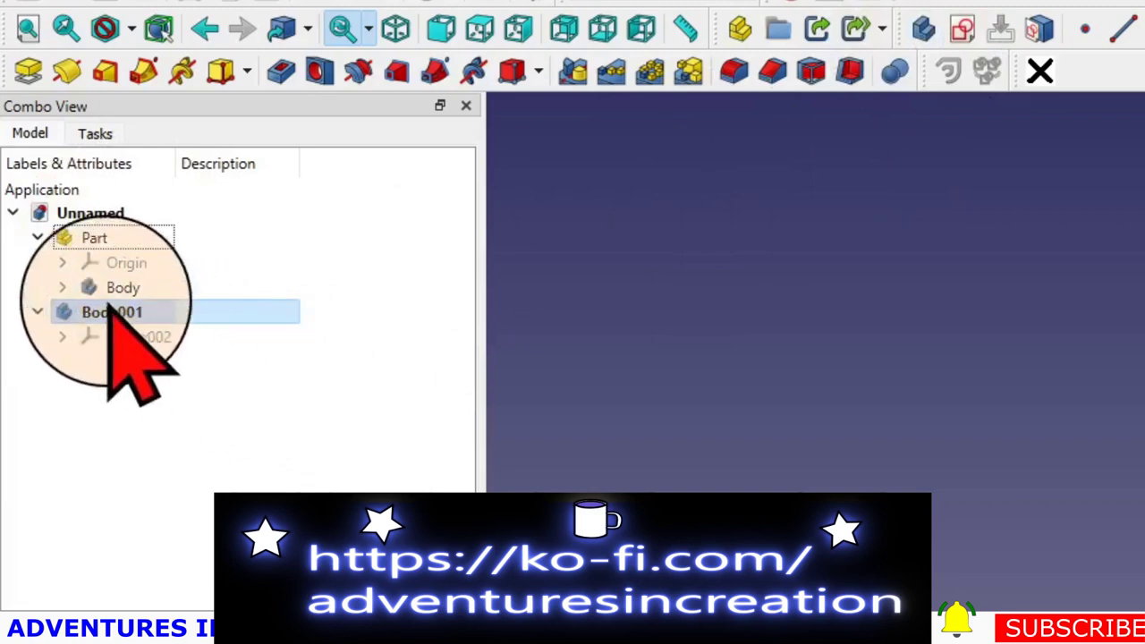
pyautogui.moveTo(113, 319); pyautogui.dragTo(100, 237)
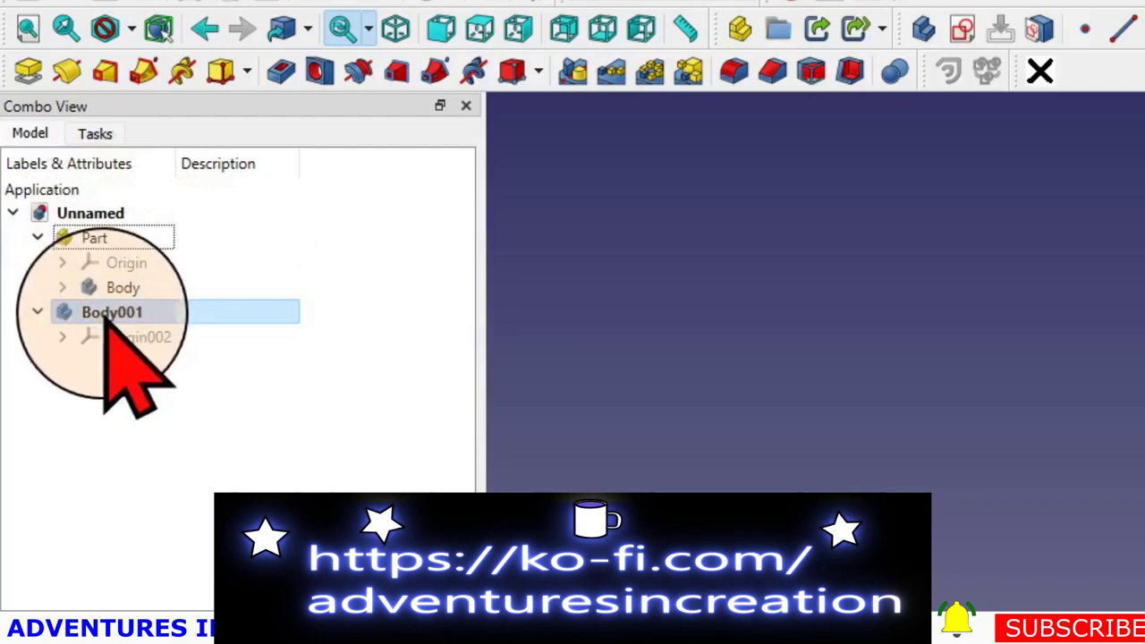
pyautogui.moveTo(108, 309); pyautogui.dragTo(113, 231)
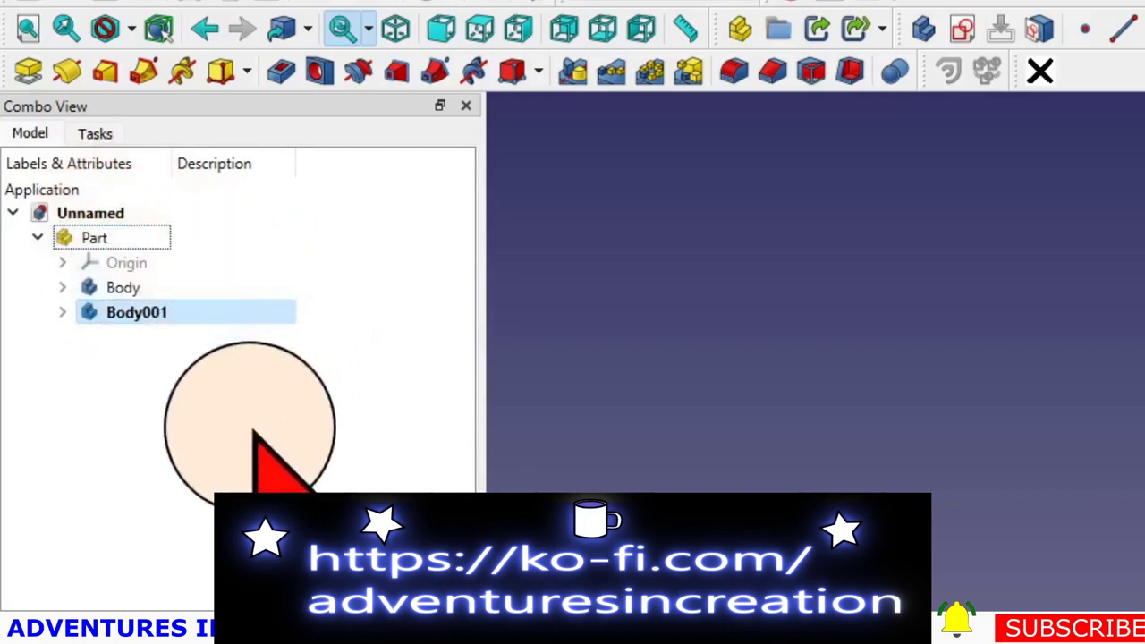
# - Toggle the Part active again and create Body002 inside it
pyautogui.click(107, 240)
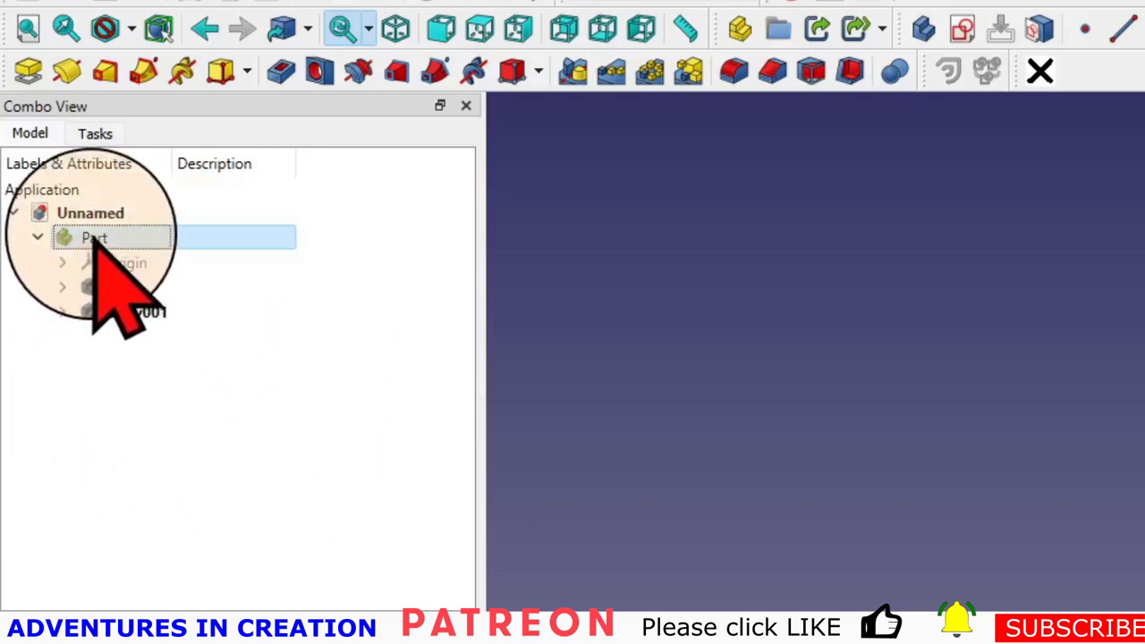
pyautogui.rightClick(94, 241)
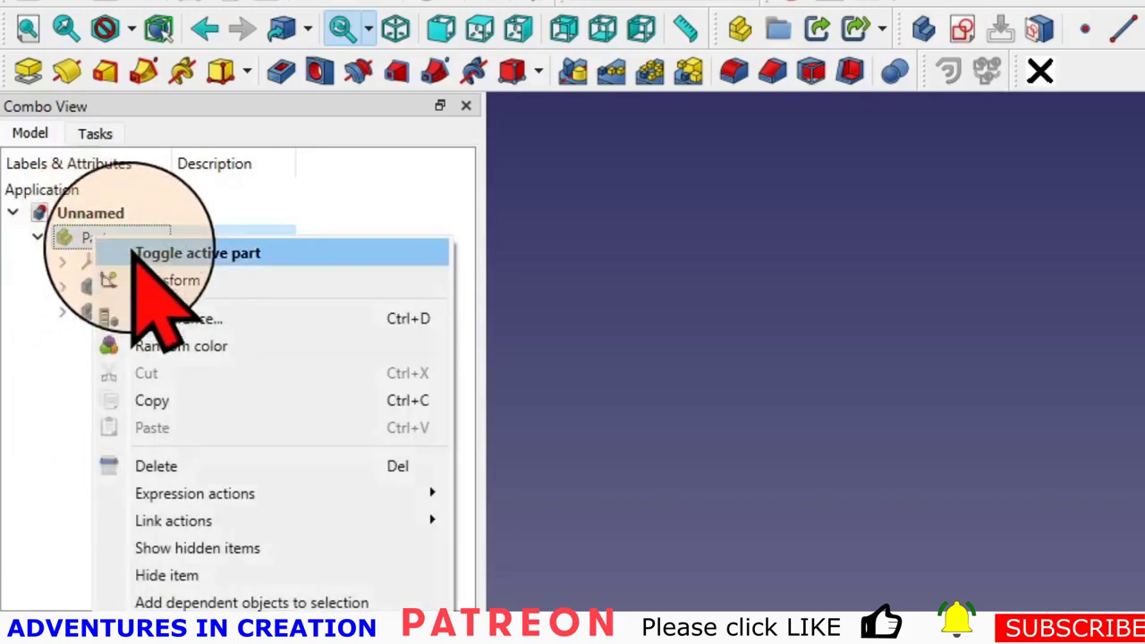
pyautogui.click(159, 254)
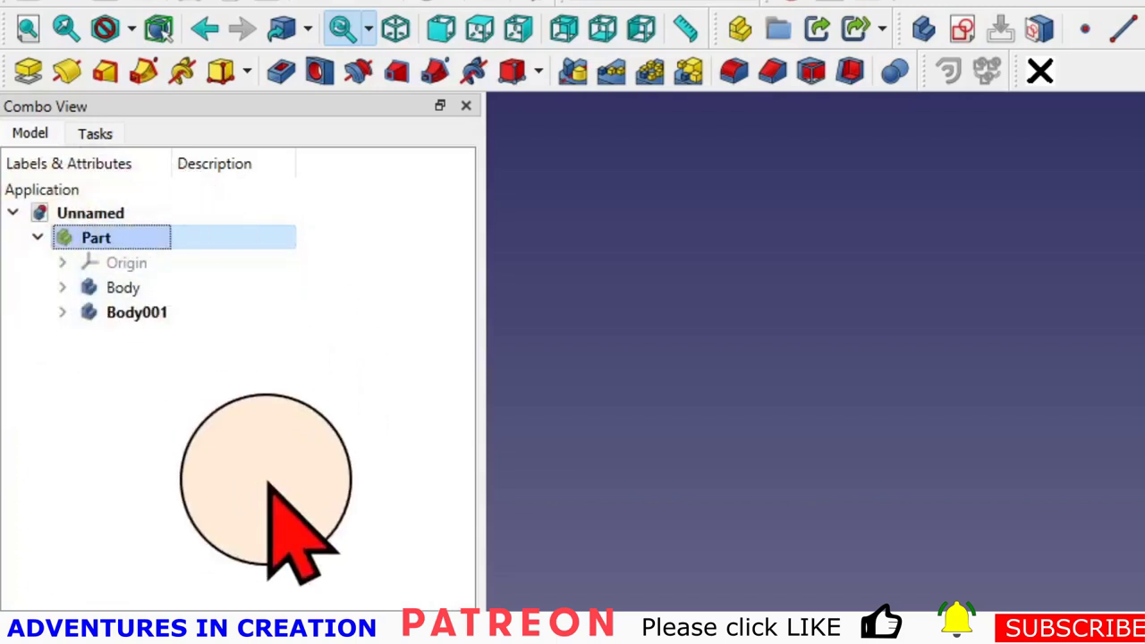
pyautogui.click(923, 32)
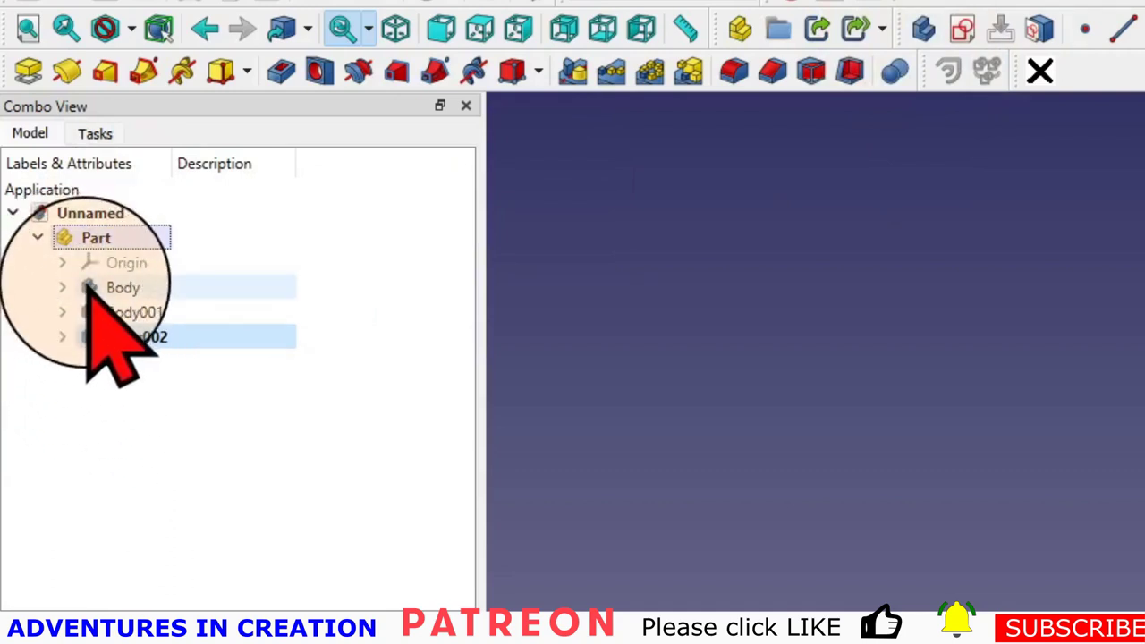
pyautogui.click(62, 287)
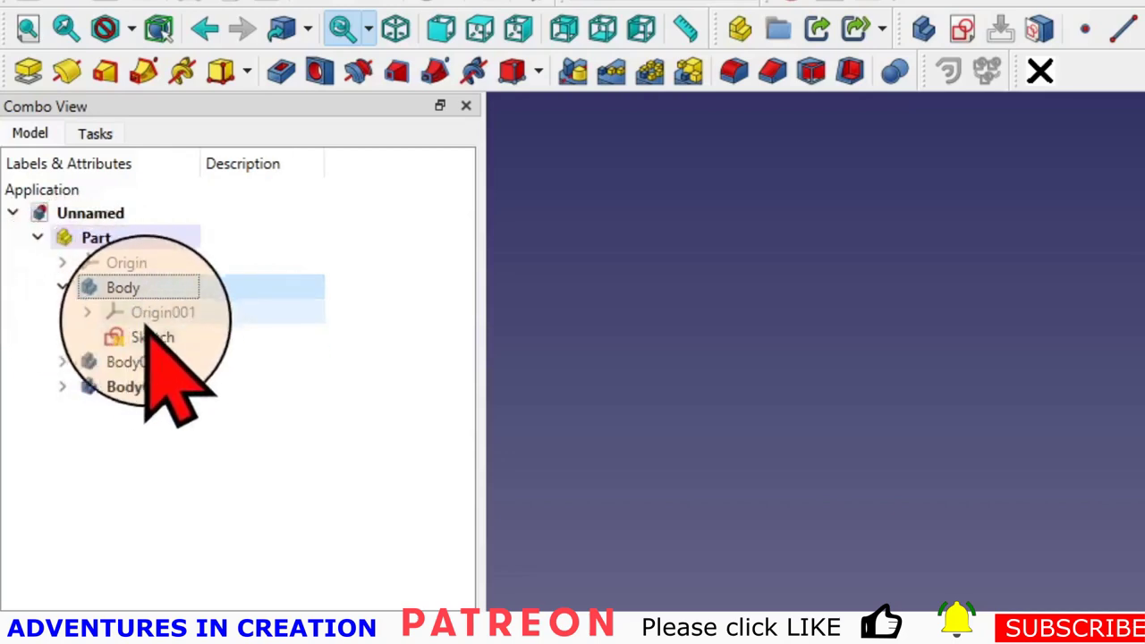
pyautogui.click(150, 338)
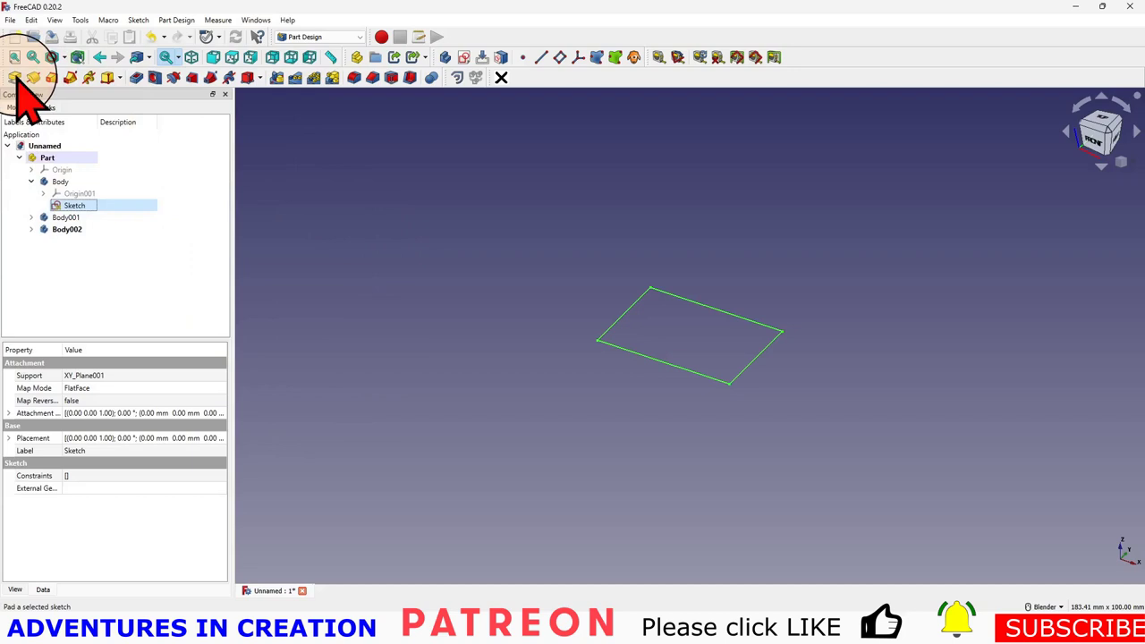
pyautogui.click(17, 79)
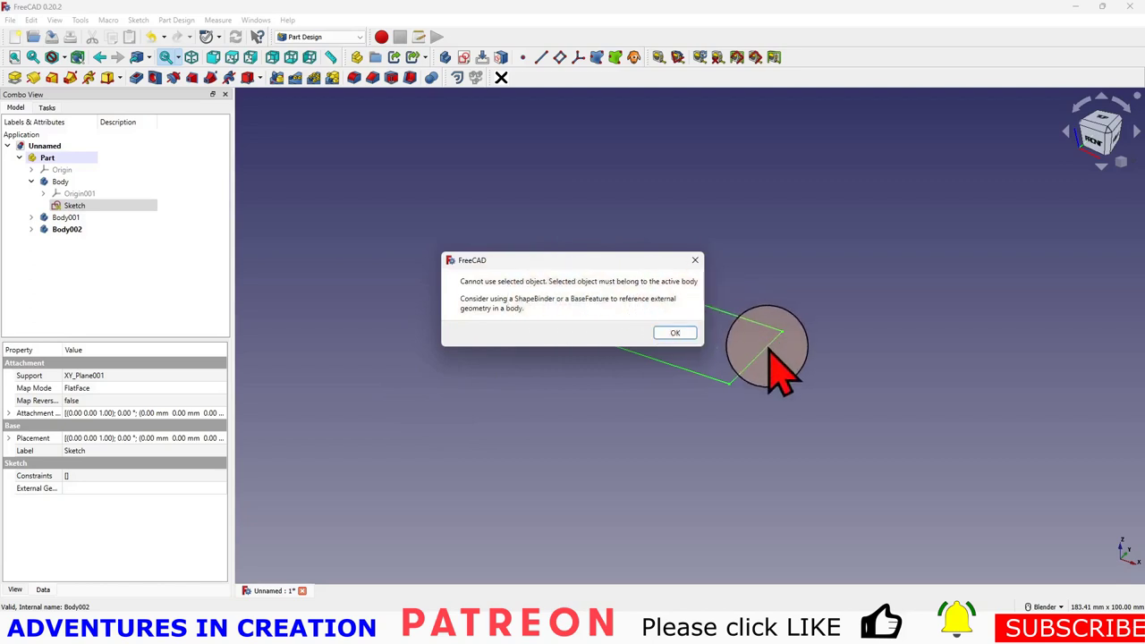
pyautogui.click(674, 332)
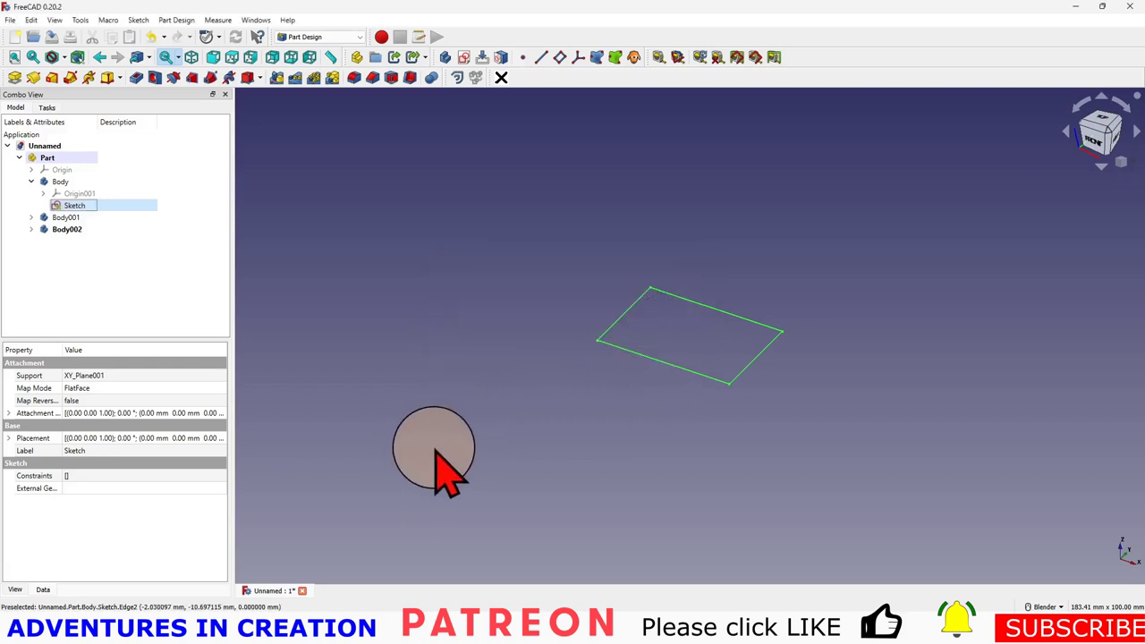
# - Activate Body and pad its rectangle sketch 10 mm into a solid box
pyautogui.click(66, 230)
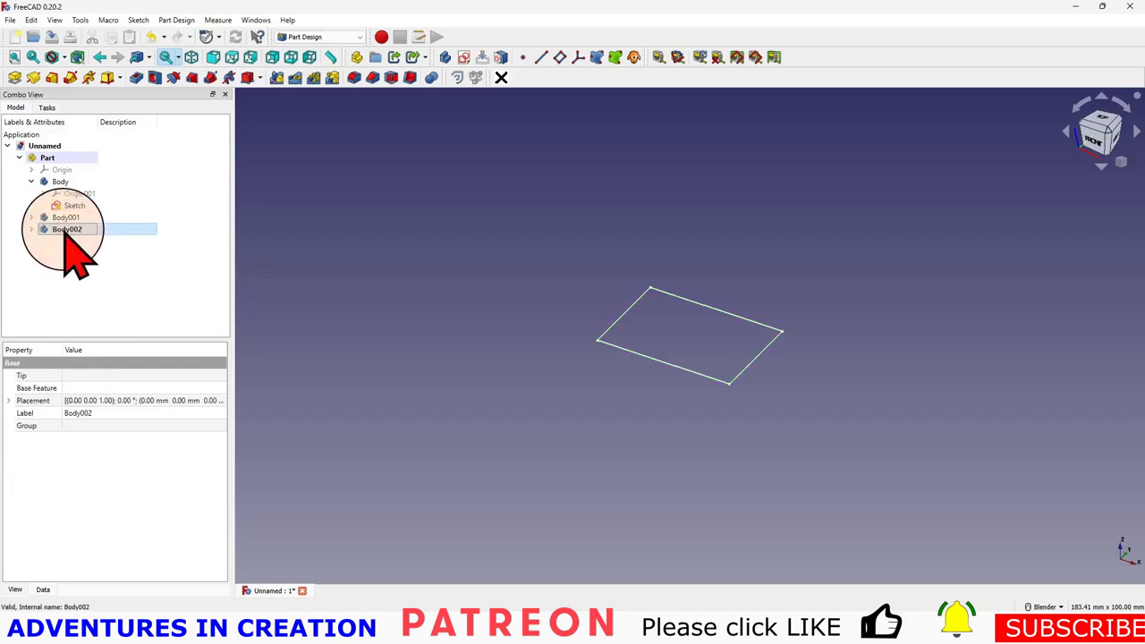
pyautogui.click(68, 206)
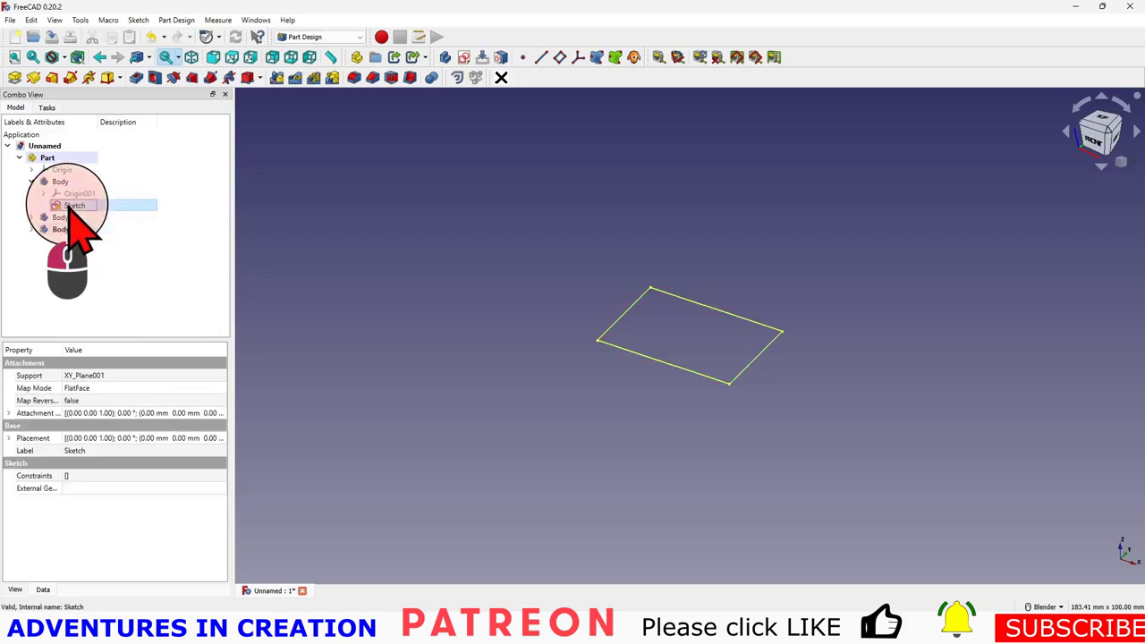
pyautogui.click(60, 183)
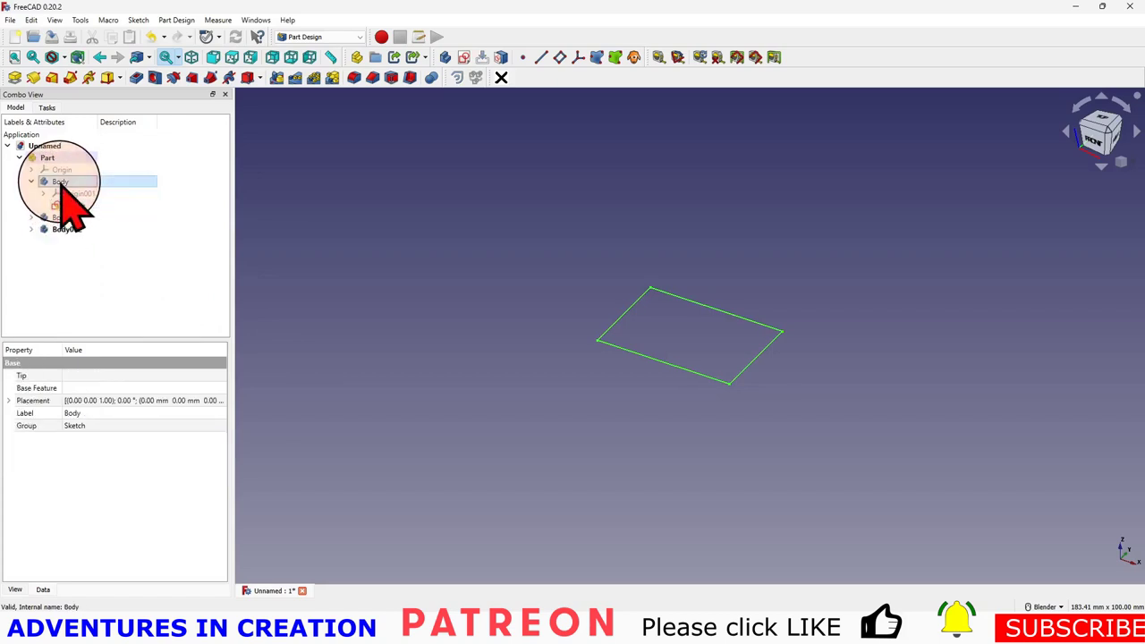
pyautogui.rightClick(61, 188)
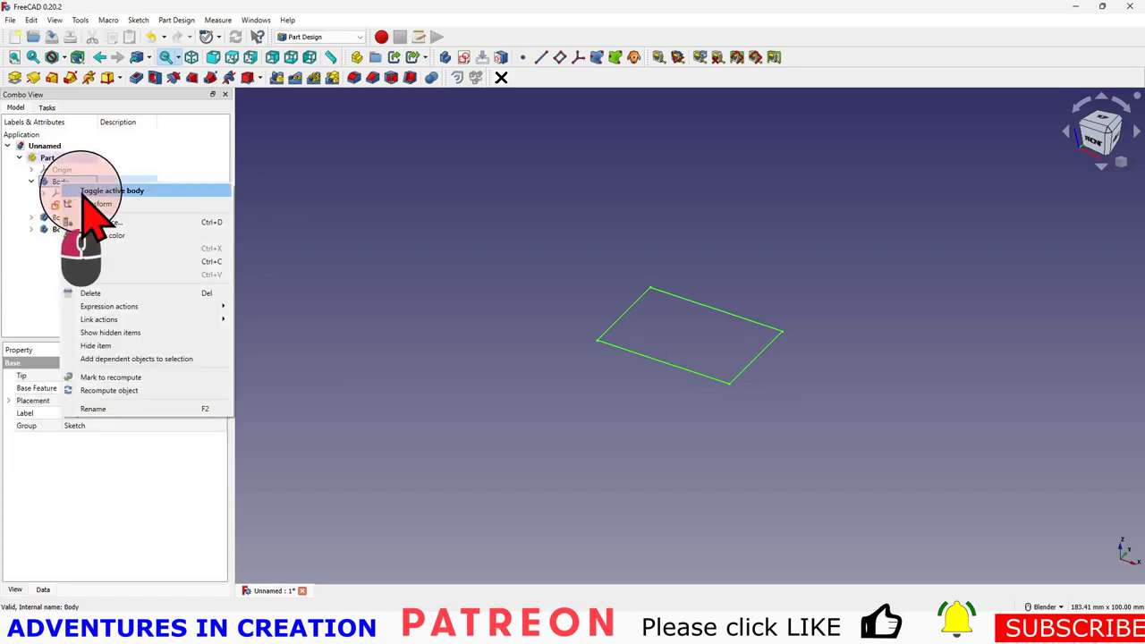
pyautogui.click(82, 189)
pyautogui.click(77, 206)
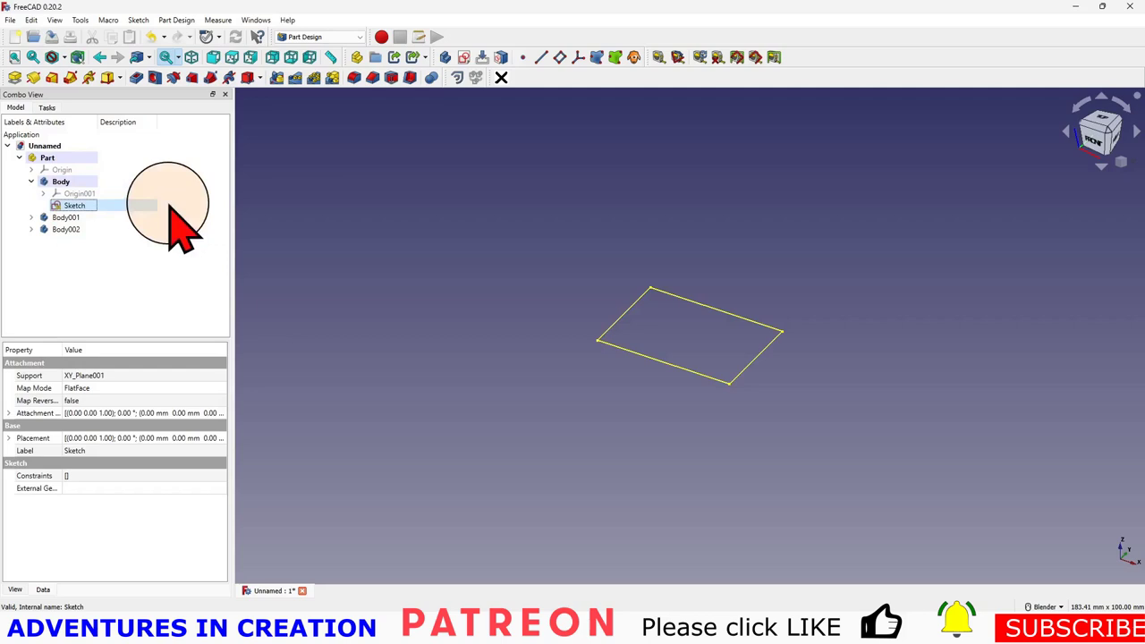
pyautogui.click(15, 78)
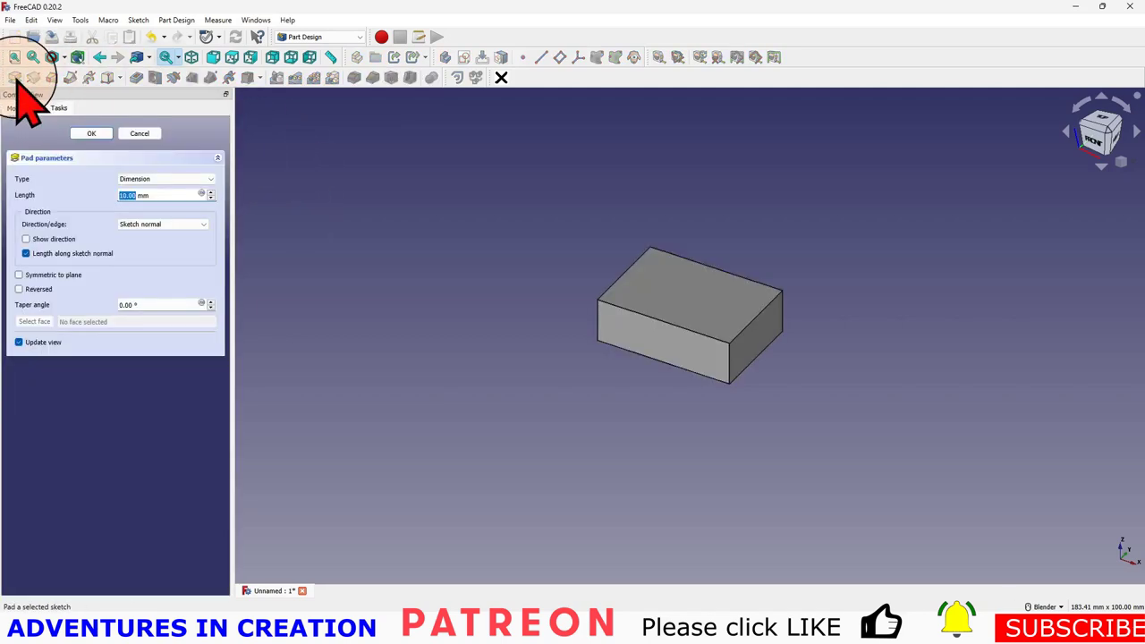
pyautogui.click(91, 133)
# - Clear the selection and bring up Body002's context menu
pyautogui.click(393, 285)
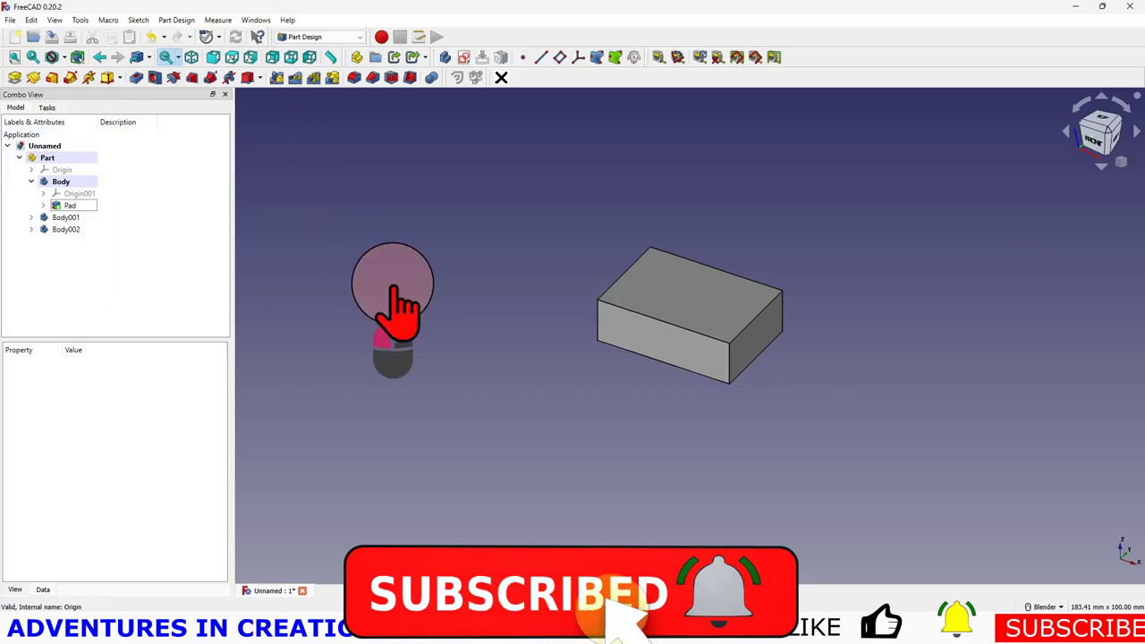
pyautogui.click(67, 230)
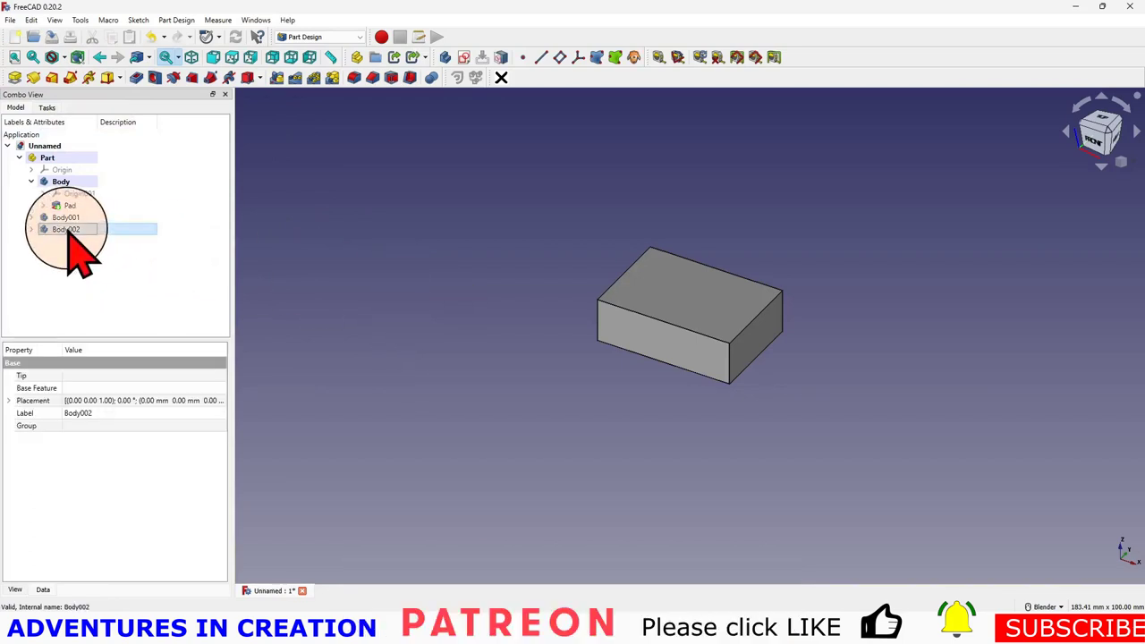
pyautogui.rightClick(69, 234)
# - Make Body002 active, then expand Body and select its Pad
pyautogui.click(90, 234)
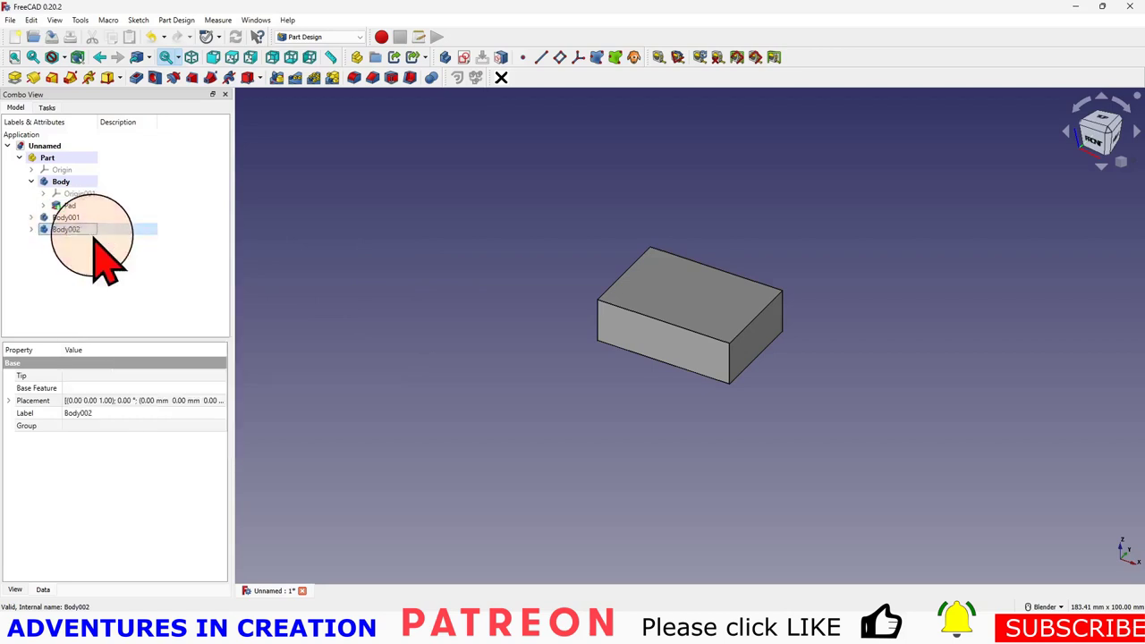
pyautogui.click(31, 182)
pyautogui.click(72, 205)
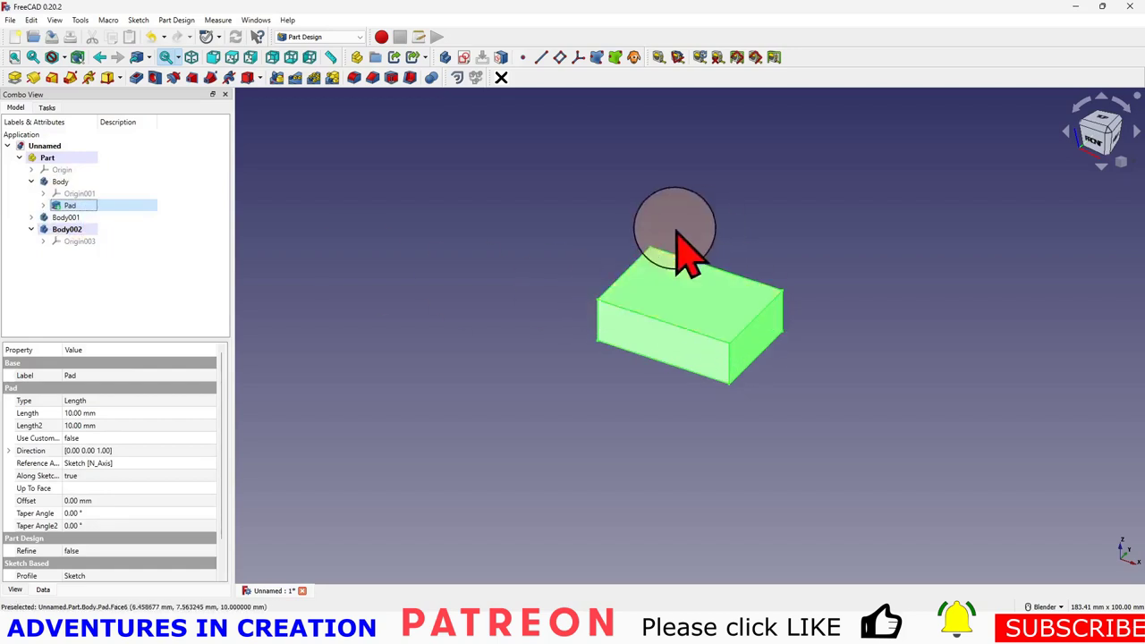
# - Sketch a small circle on XY_Plane003 in the box's upper-left area and close the sketch
pyautogui.click(465, 60)
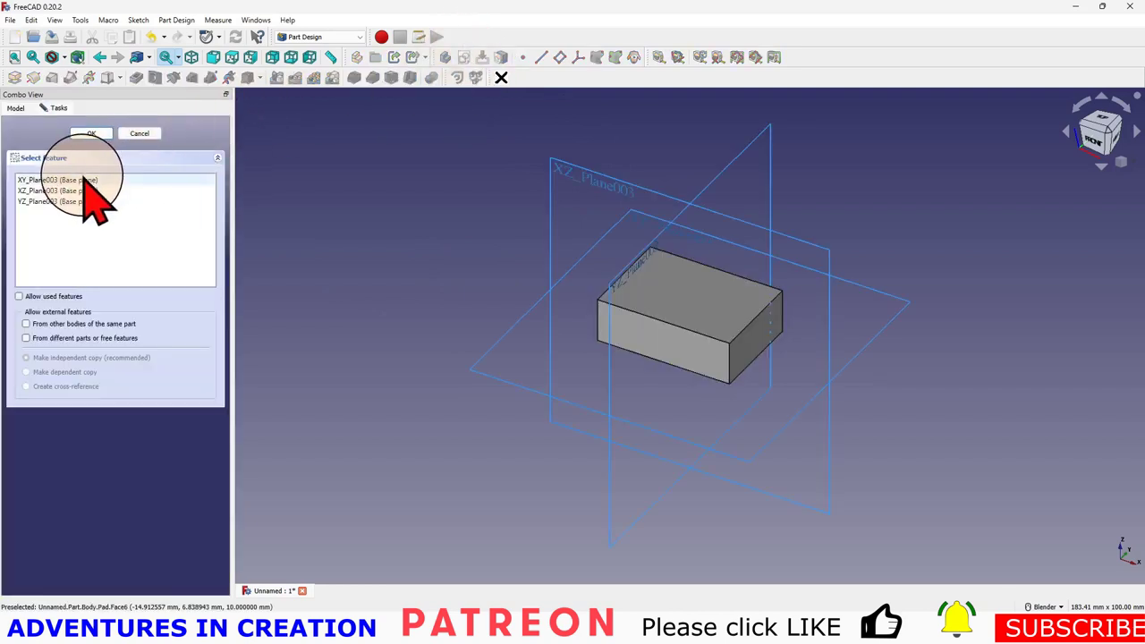
pyautogui.click(83, 181)
pyautogui.click(92, 134)
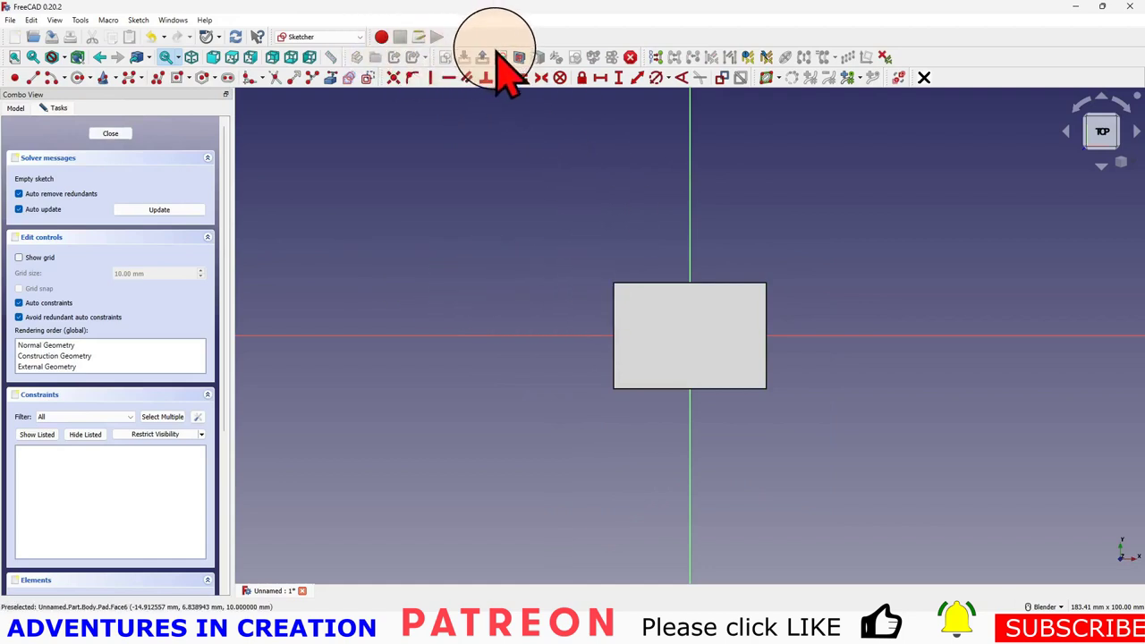
pyautogui.click(79, 77)
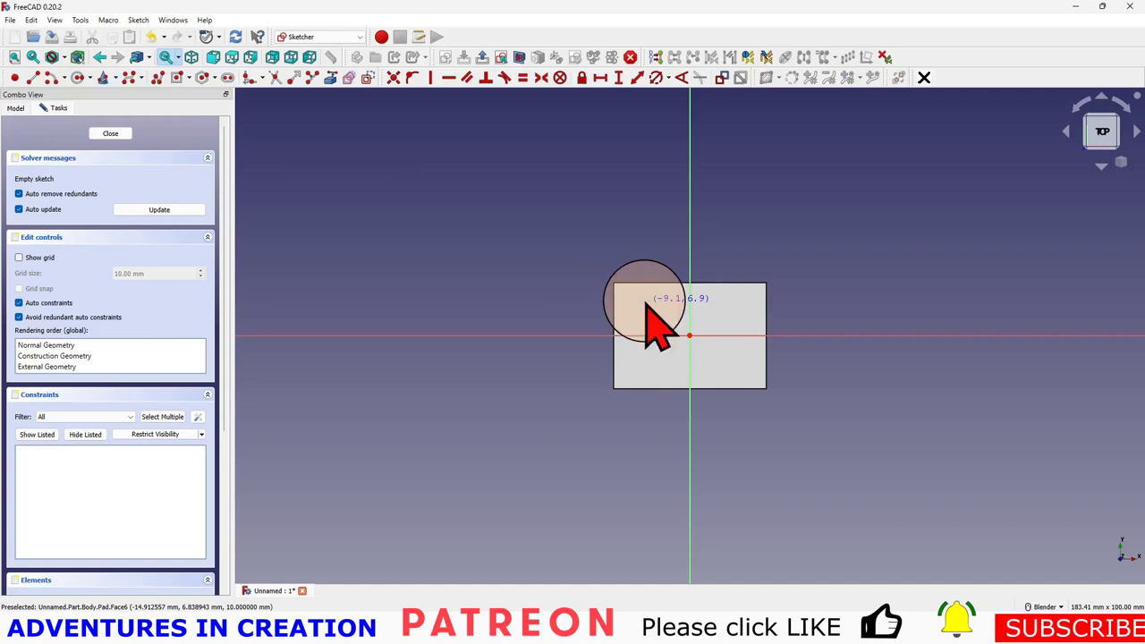
pyautogui.click(654, 311)
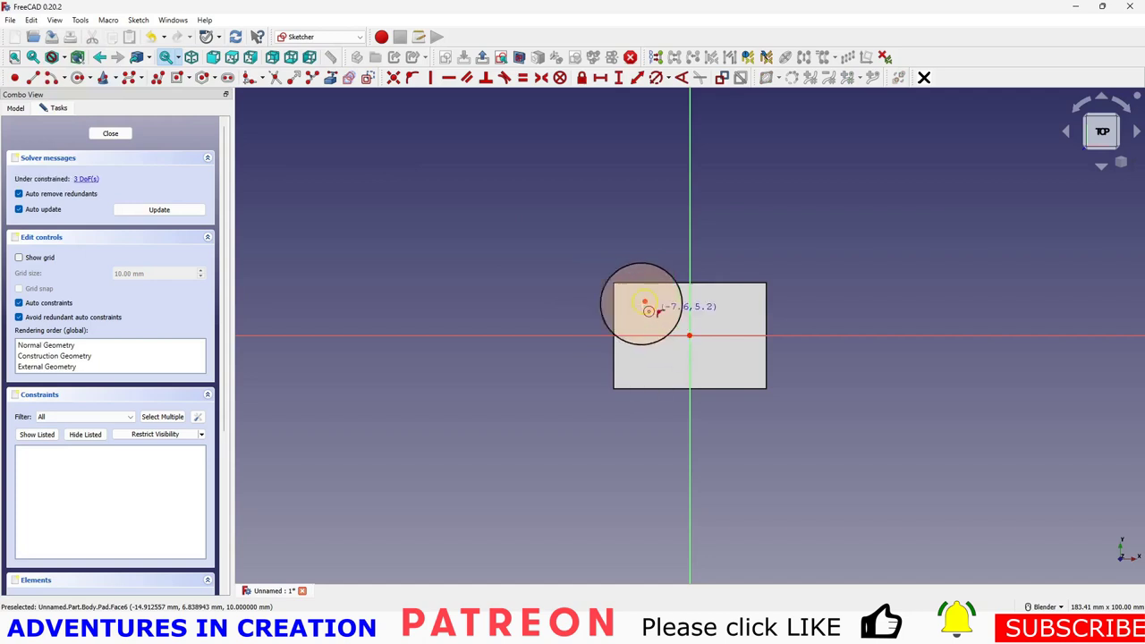
pyautogui.click(110, 133)
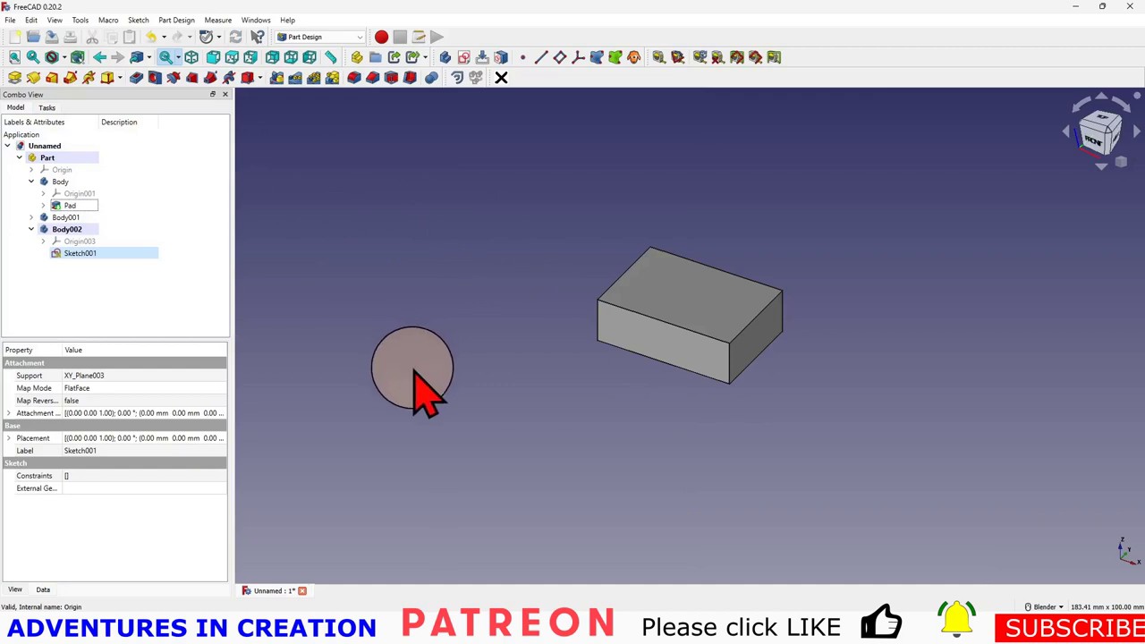
pyautogui.click(68, 206)
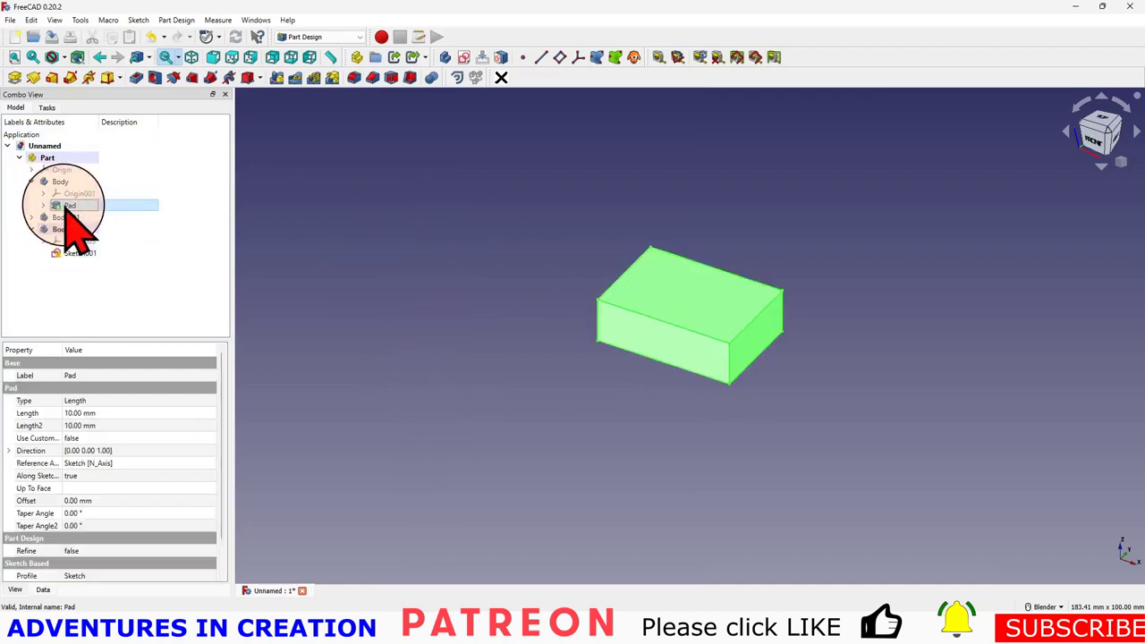
pyautogui.click(81, 254)
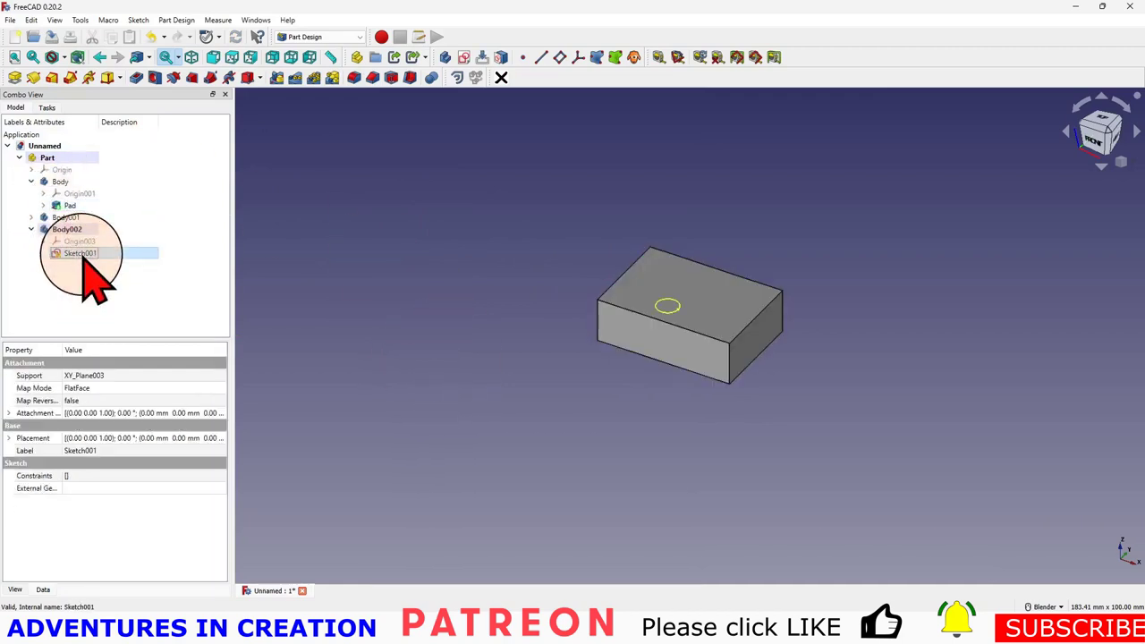
pyautogui.click(136, 79)
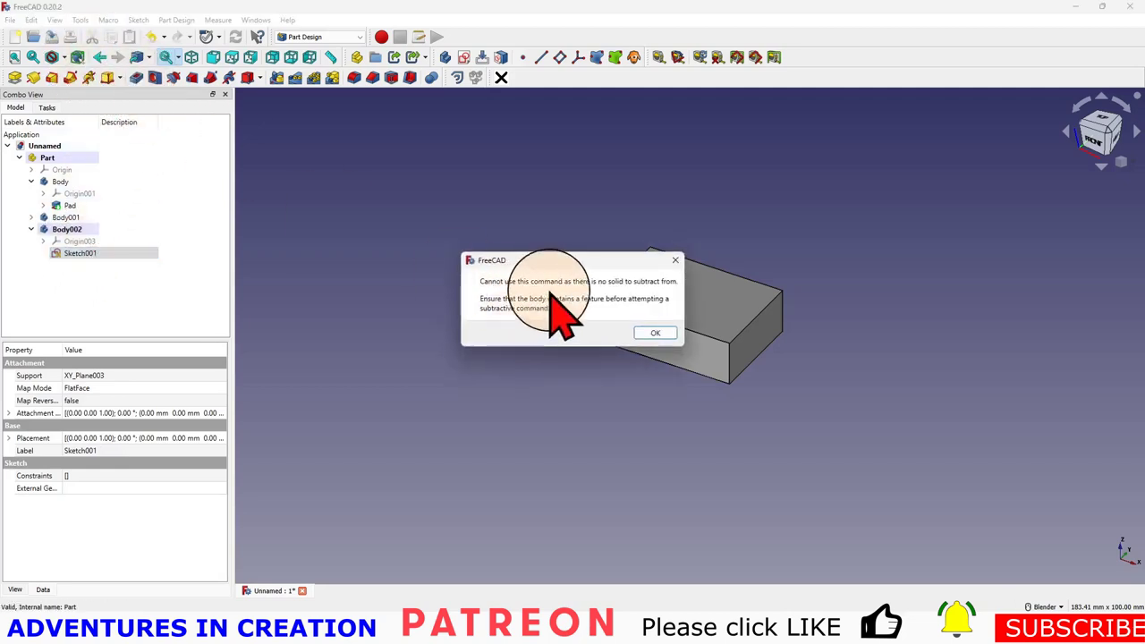
pyautogui.click(654, 331)
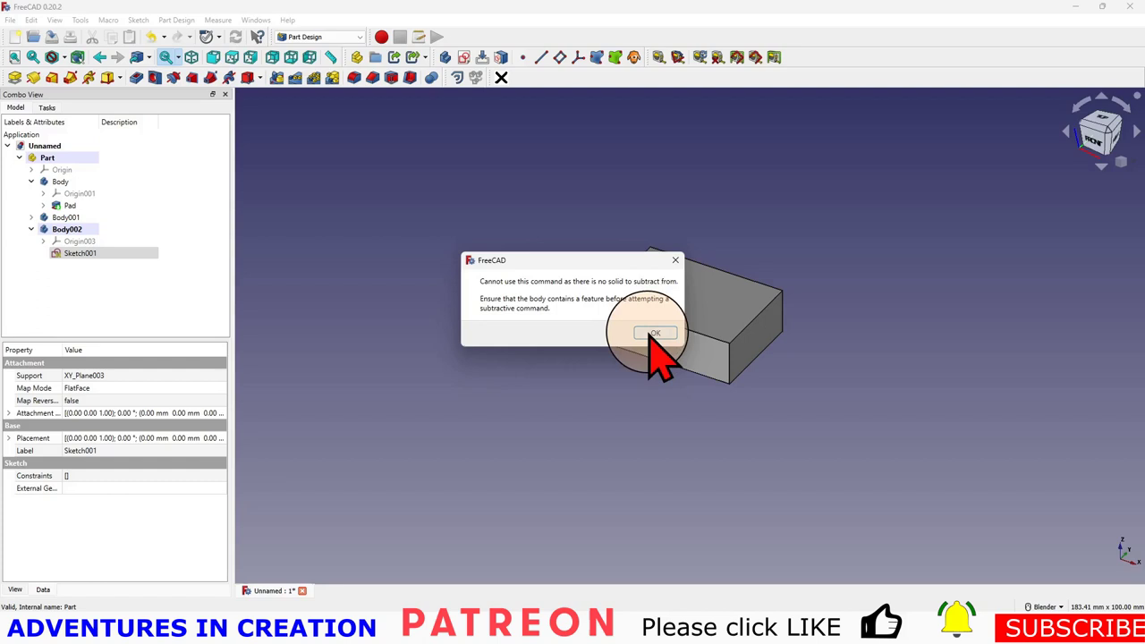
pyautogui.click(654, 333)
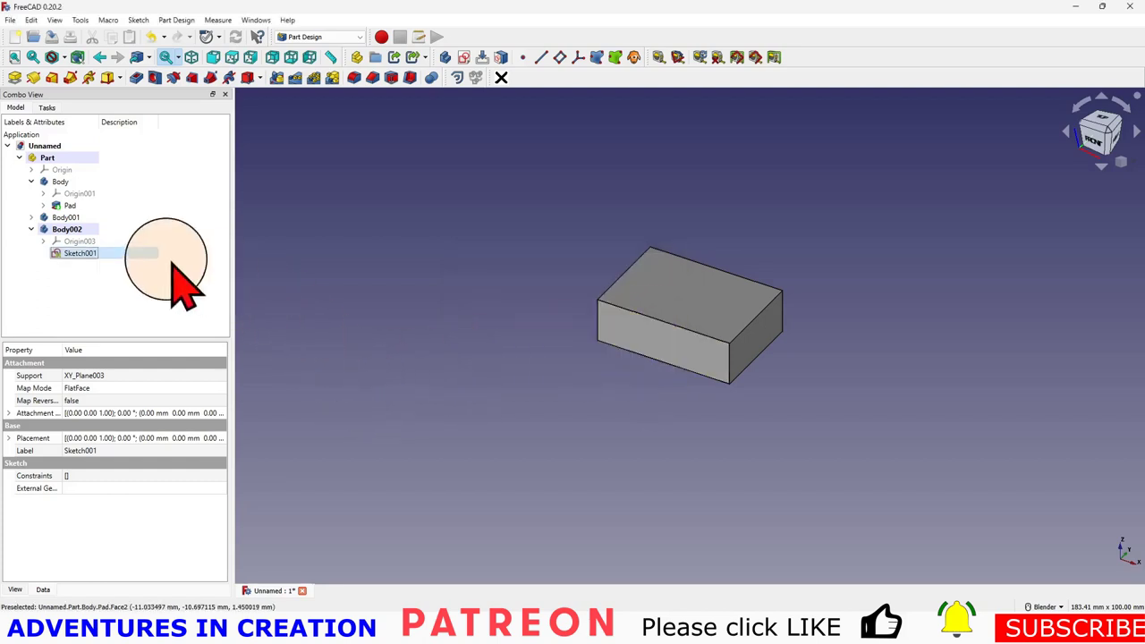
# - Select Sketch001 and expand Pad to reveal its source sketch
pyautogui.click(80, 257)
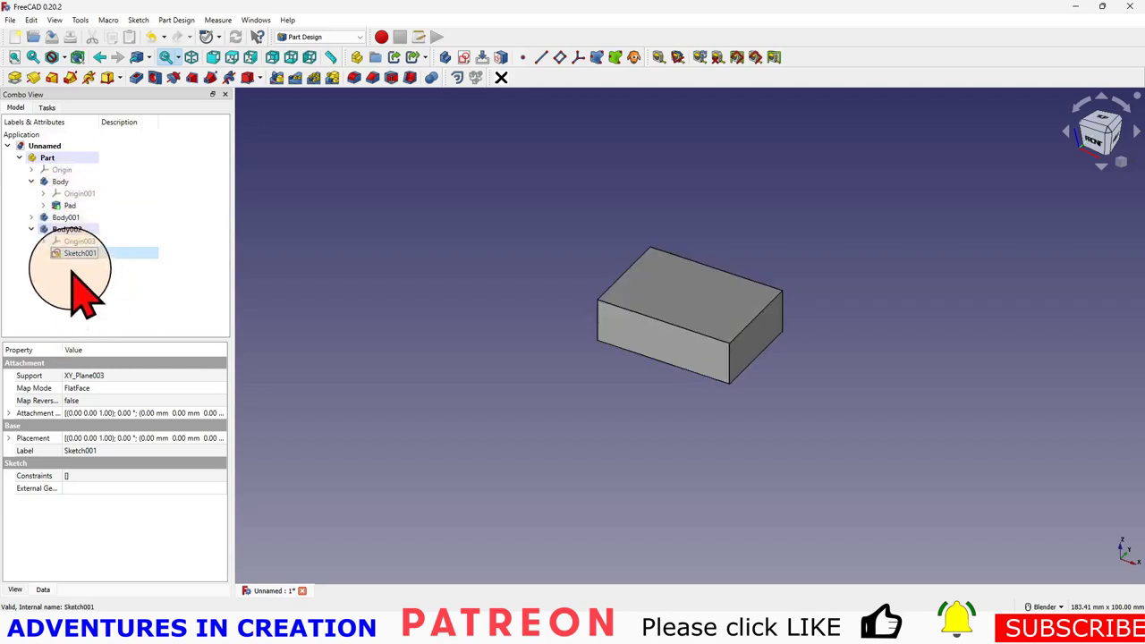
pyautogui.click(44, 206)
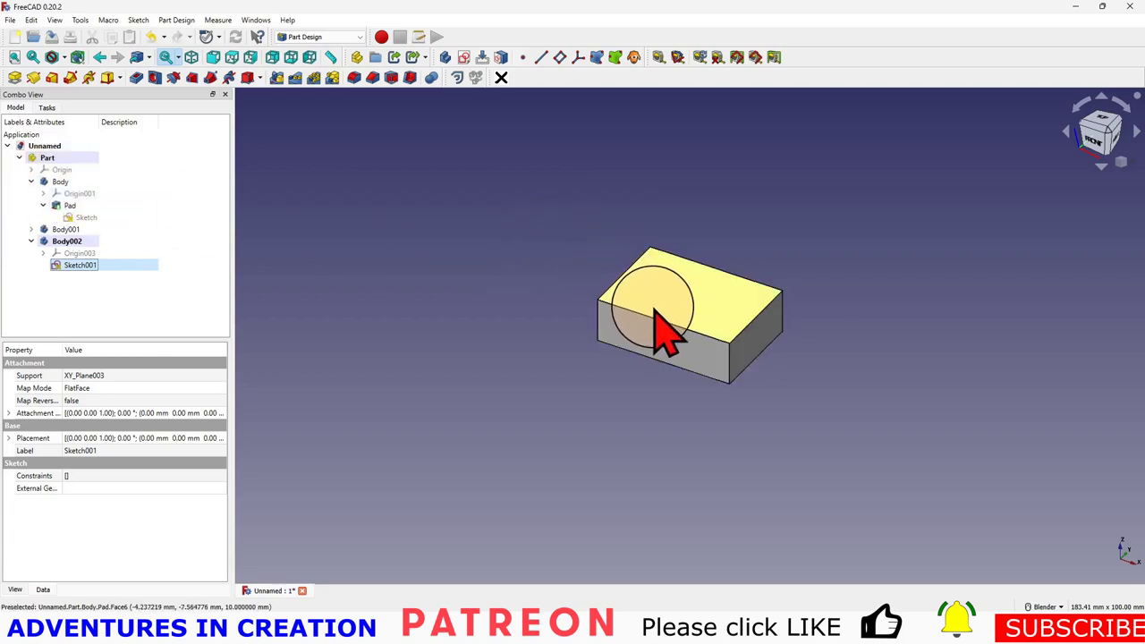
# - Drag Sketch001 out of Body002 and onto Body, attaching it to XY_Plane001
pyautogui.click(72, 269)
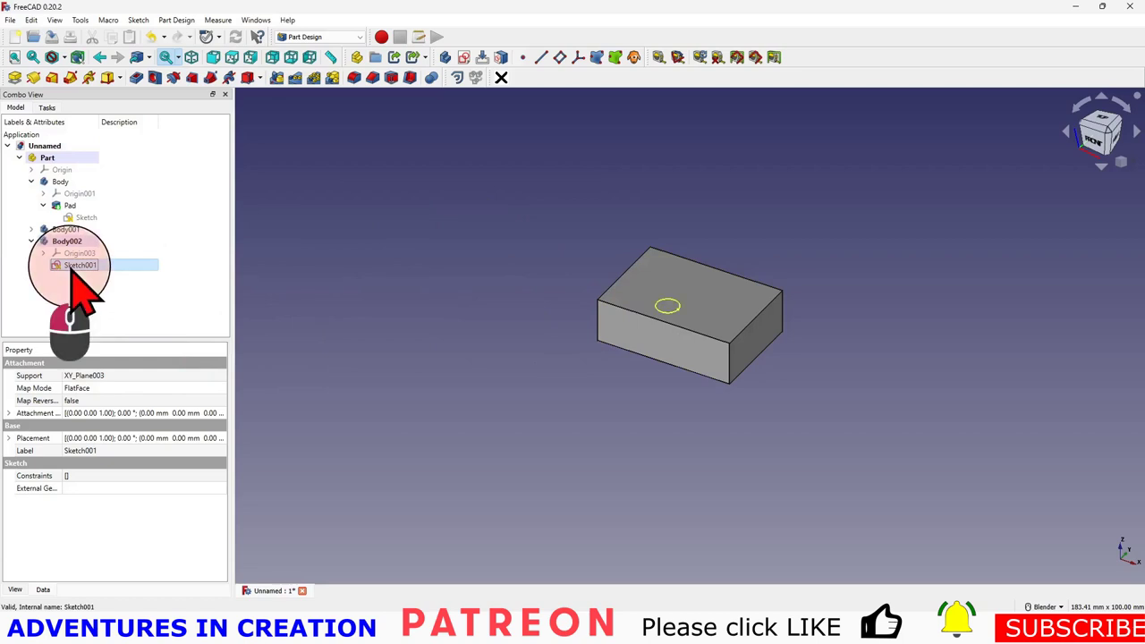
pyautogui.moveTo(72, 268); pyautogui.dragTo(44, 166)
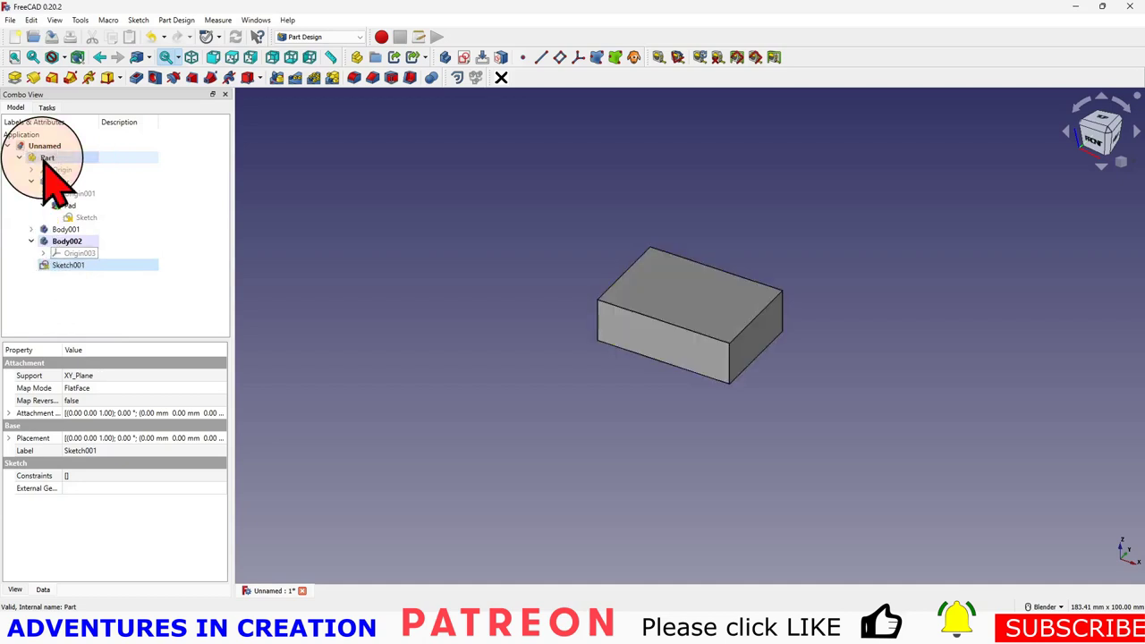
pyautogui.click(55, 266)
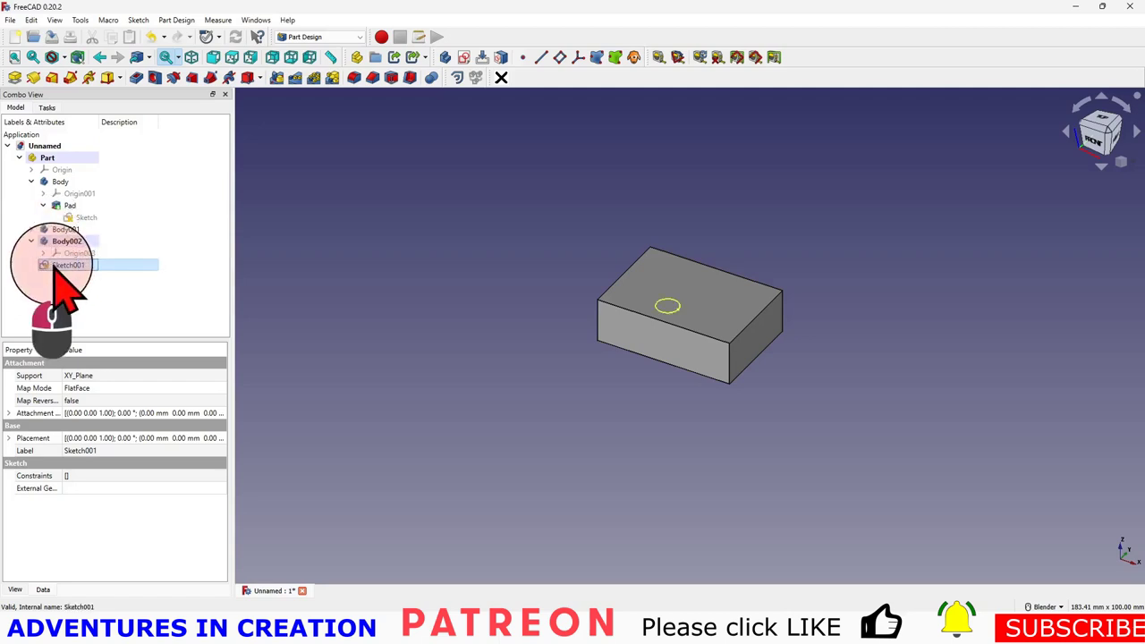
pyautogui.moveTo(55, 267); pyautogui.dragTo(54, 186)
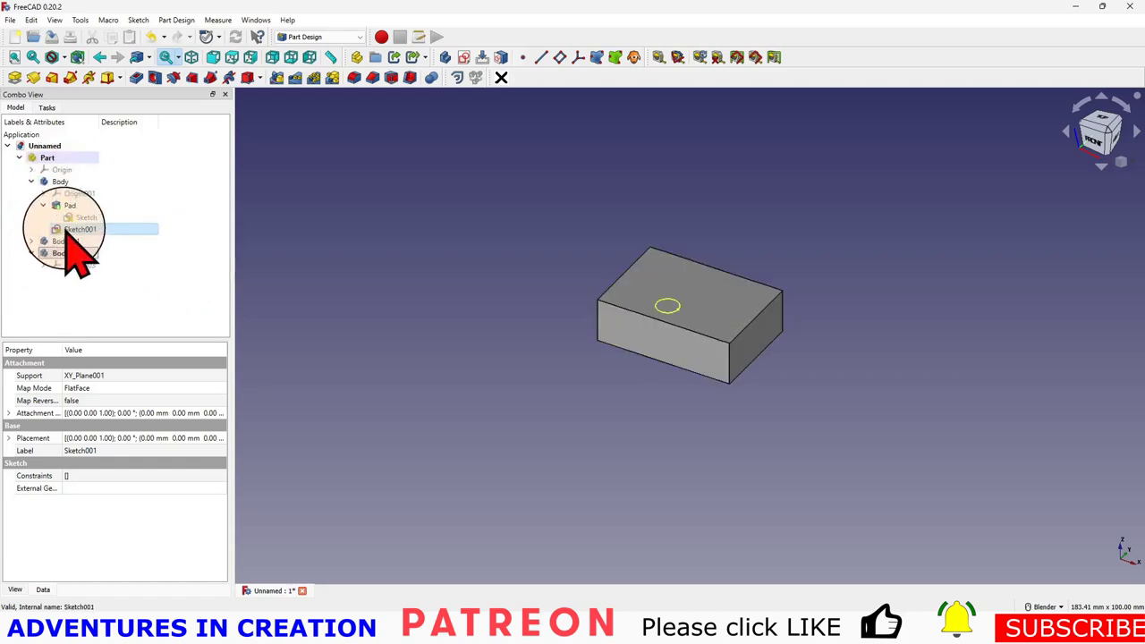
# - Activate Body and pocket Sketch001 Through all, symmetric to plane, cutting a round hole
pyautogui.rightClick(60, 184)
pyautogui.click(100, 191)
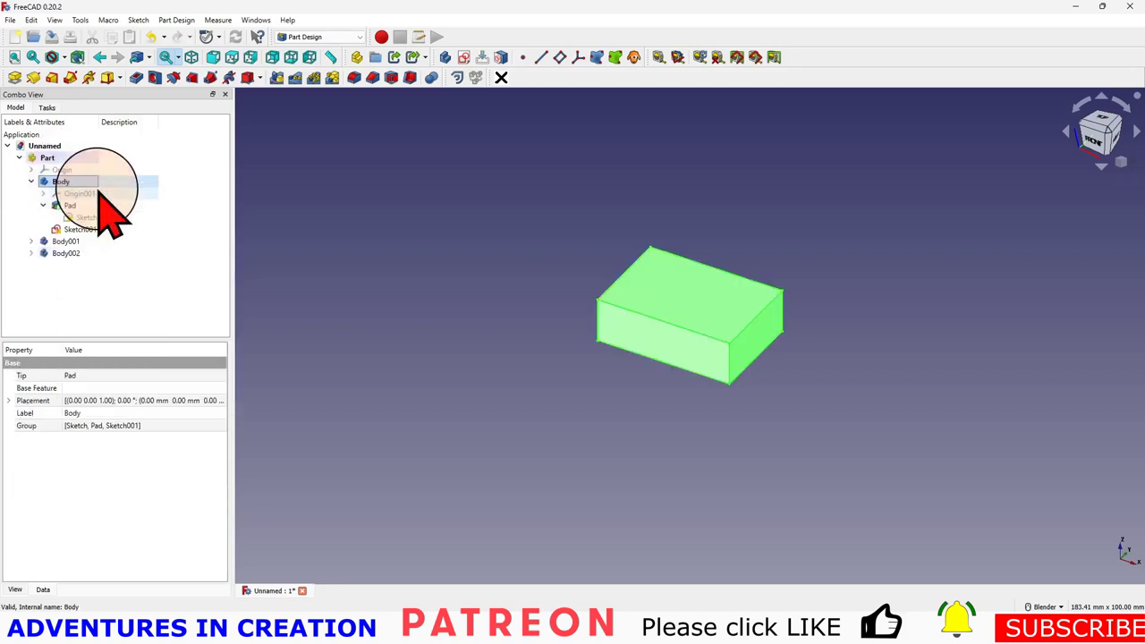
pyautogui.click(80, 230)
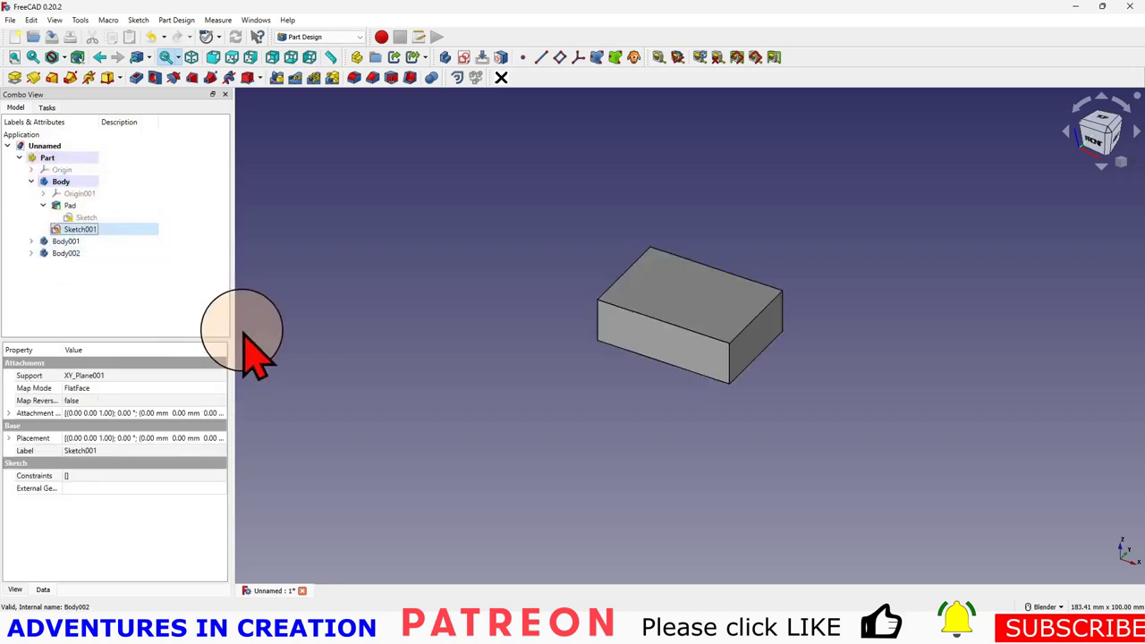
pyautogui.click(146, 80)
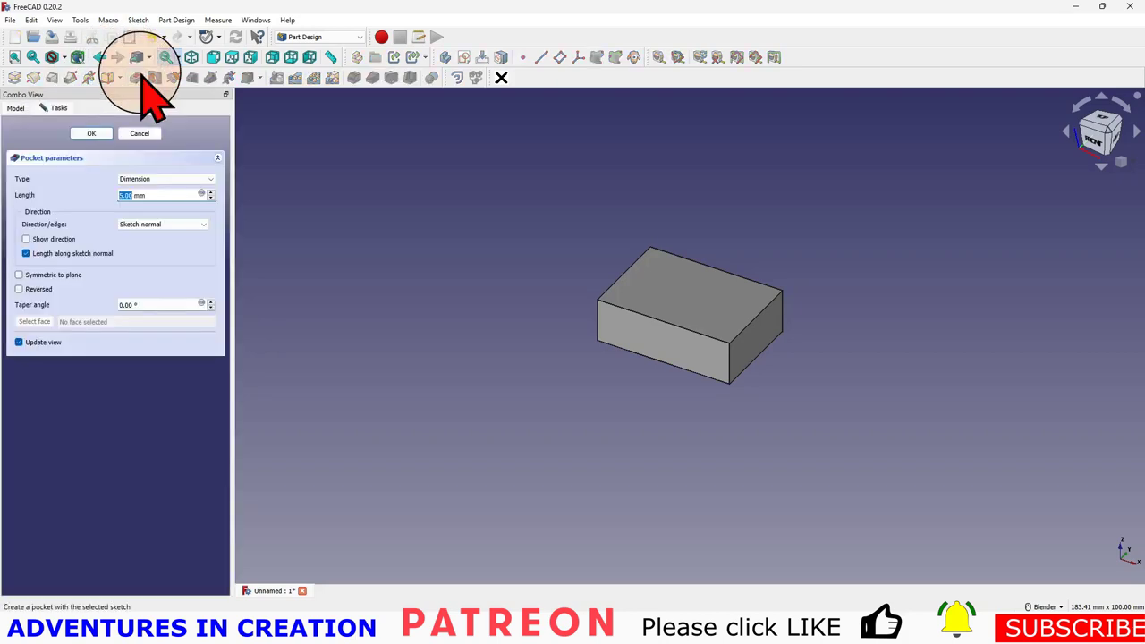
pyautogui.click(161, 178)
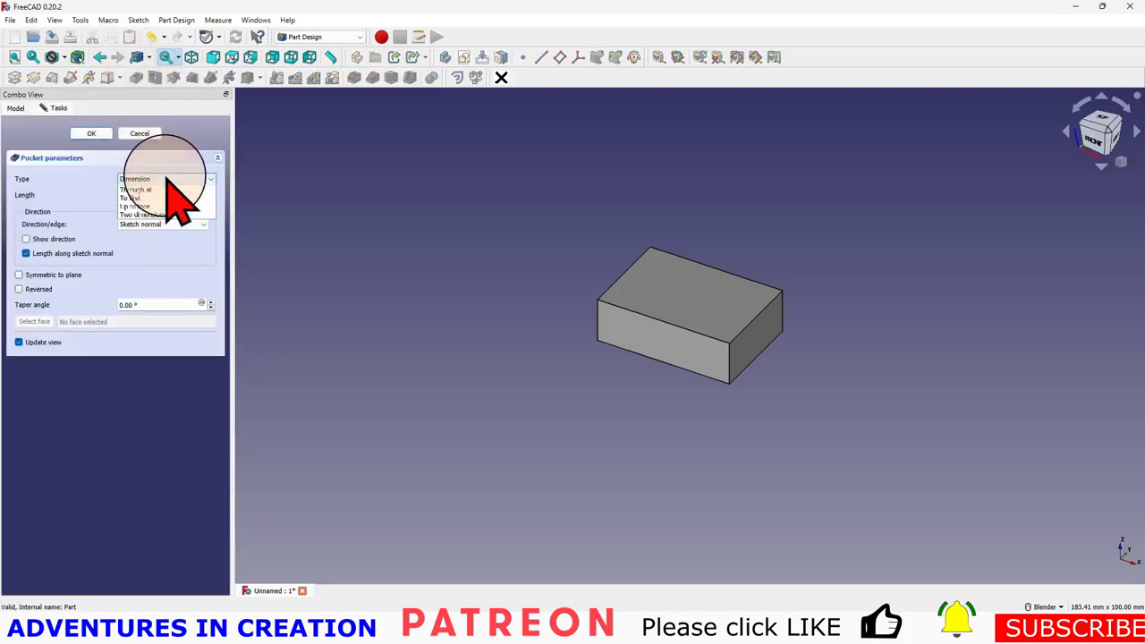
pyautogui.click(177, 203)
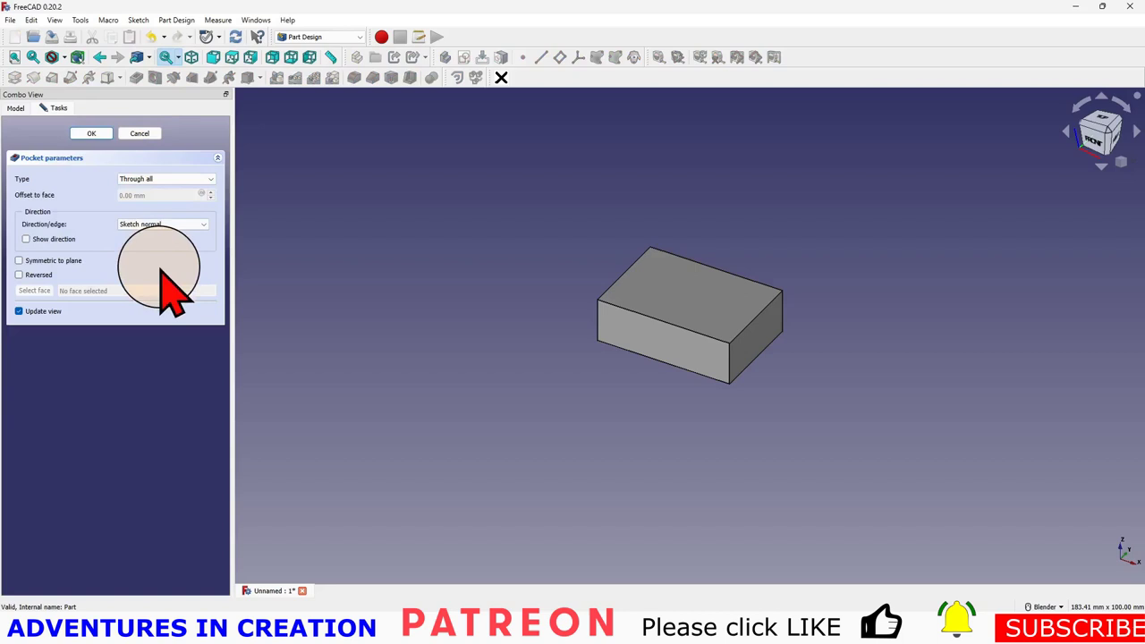
pyautogui.click(19, 260)
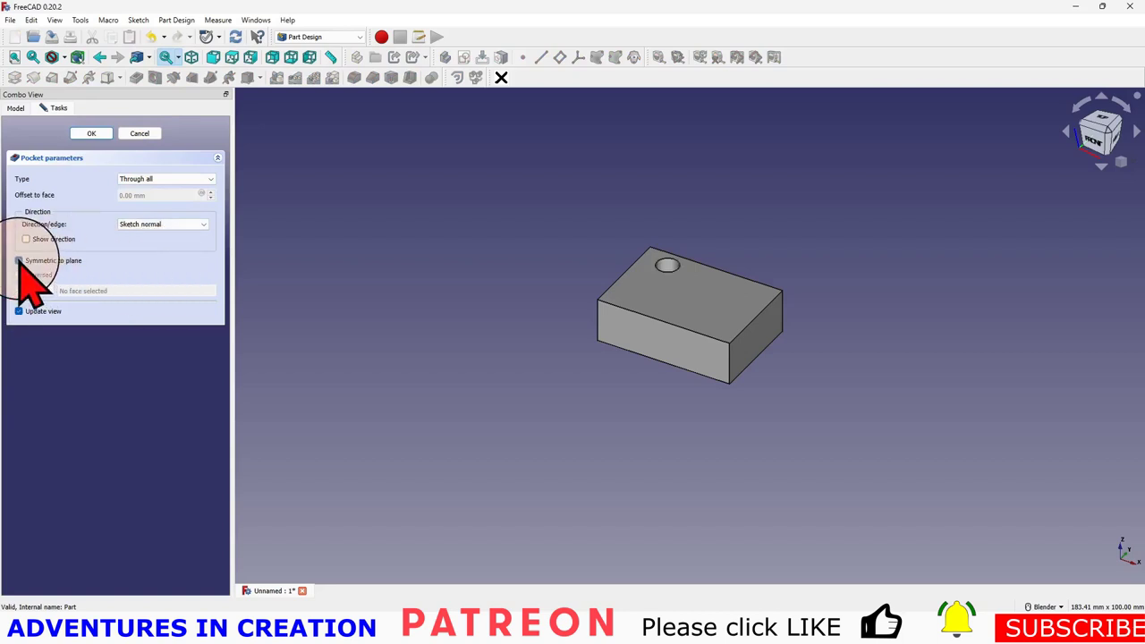
pyautogui.click(91, 133)
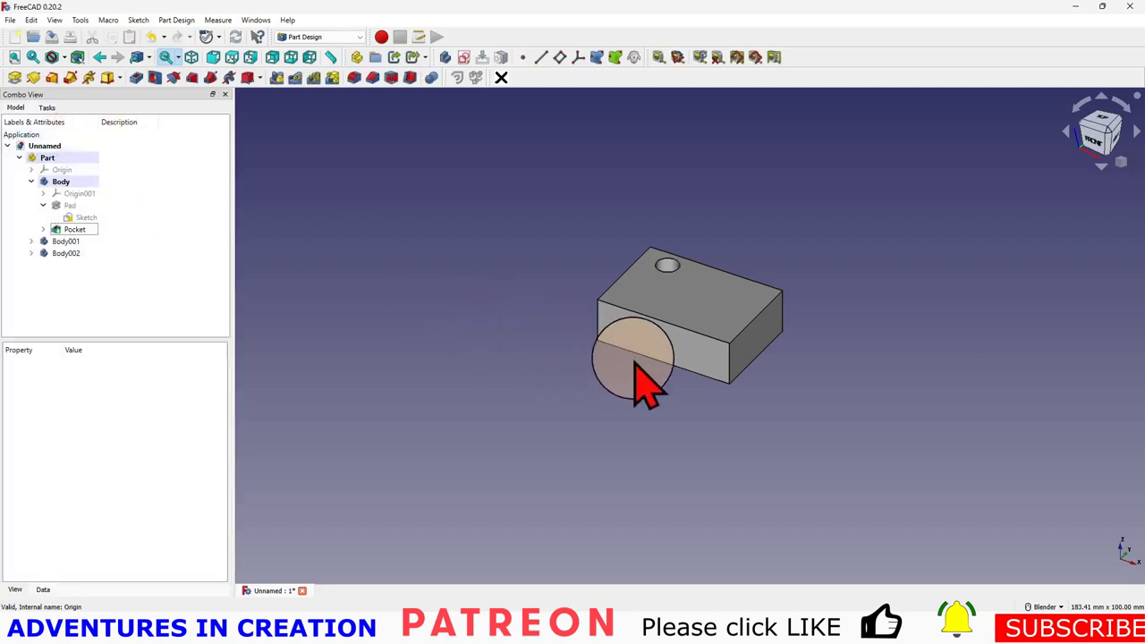
pyautogui.moveTo(635, 367); pyautogui.dragTo(575, 337, button='middle')
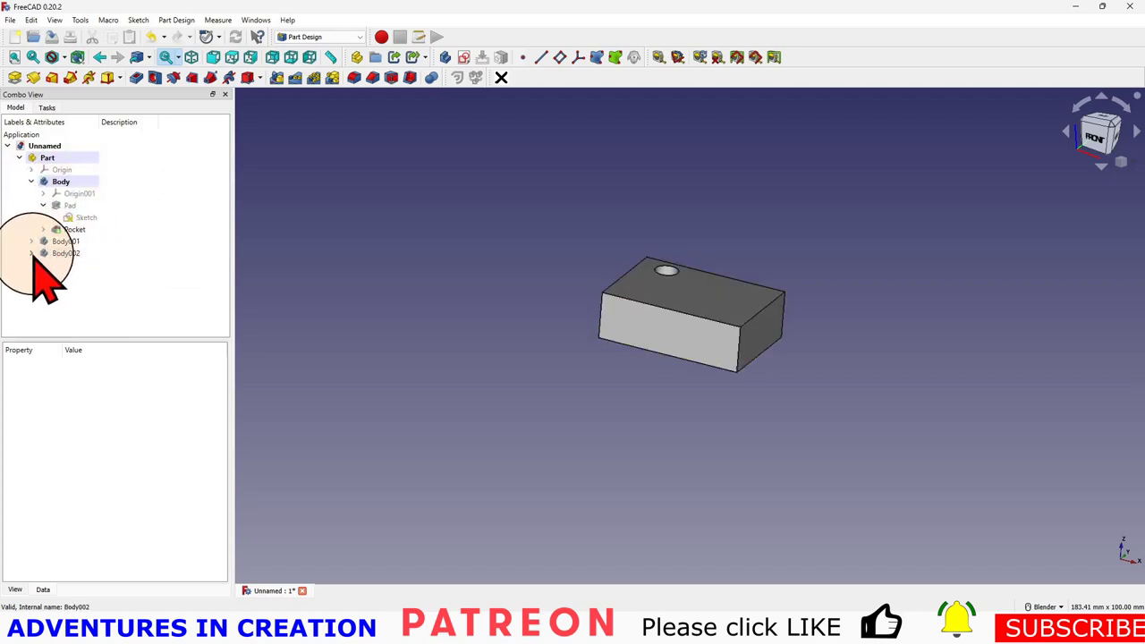
# - Make Body002 active and start a new sketch on XZ_Plane003
pyautogui.click(63, 254)
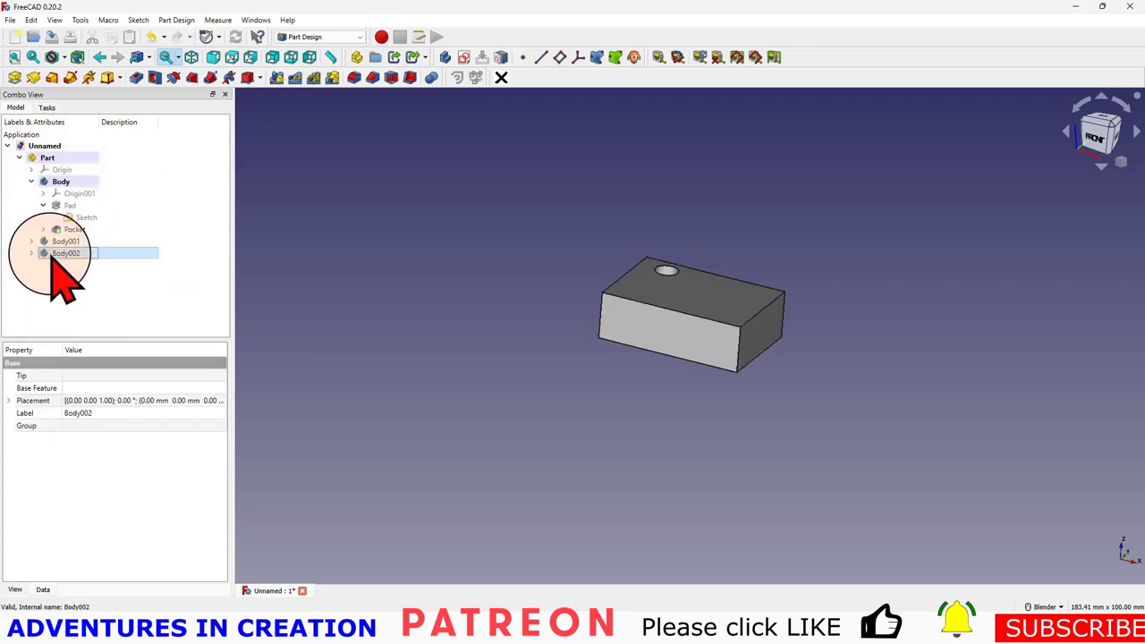
pyautogui.rightClick(52, 259)
pyautogui.click(73, 261)
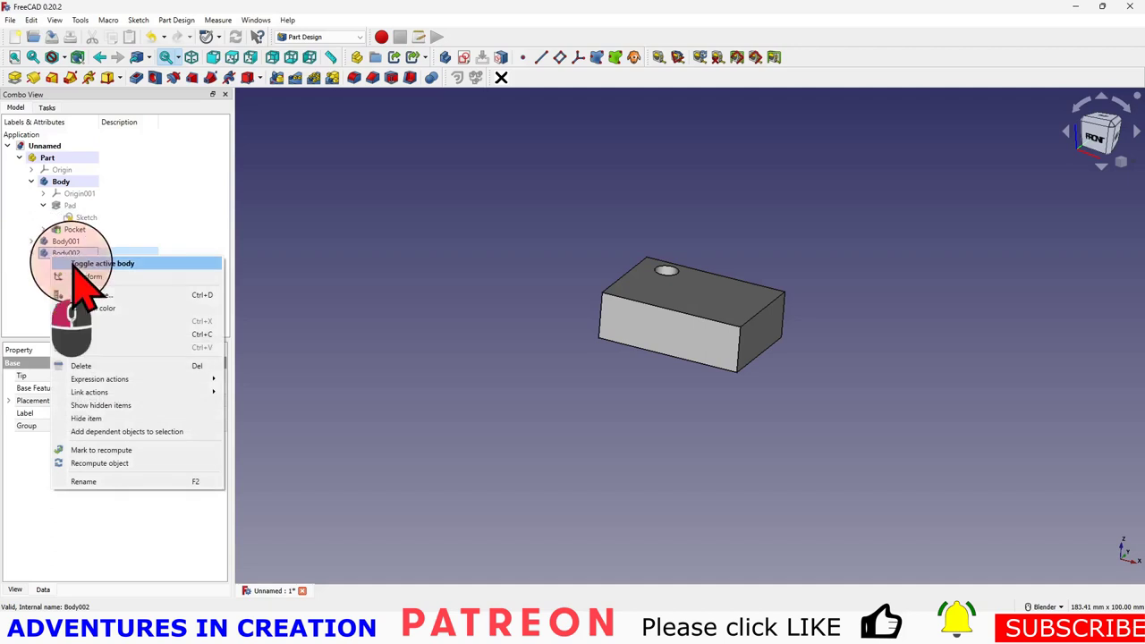
pyautogui.click(463, 59)
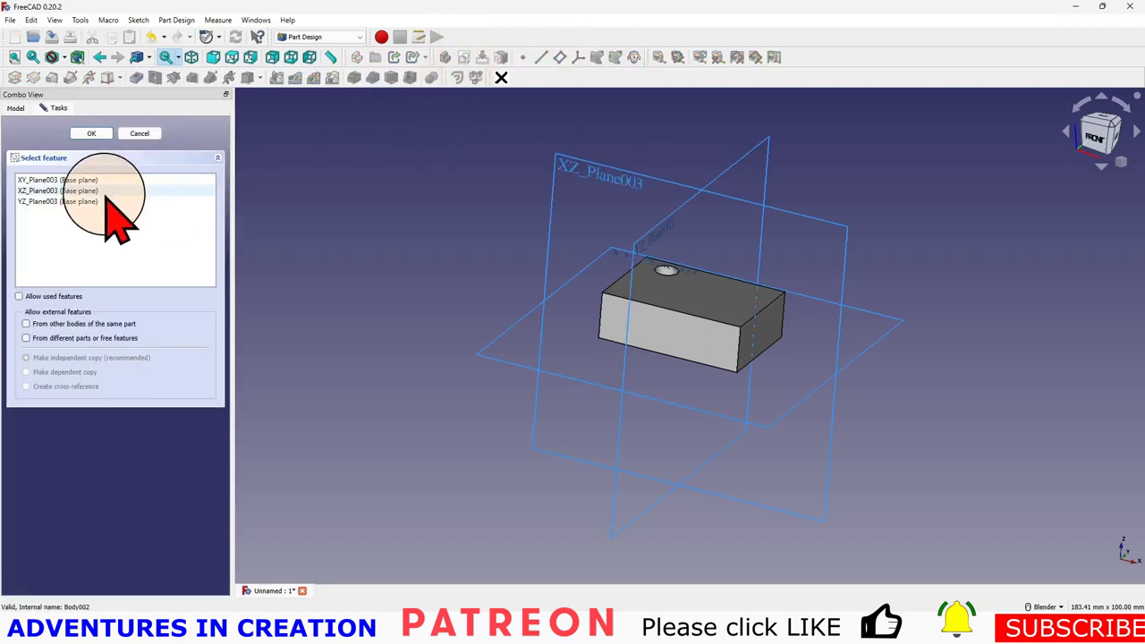
pyautogui.click(581, 165)
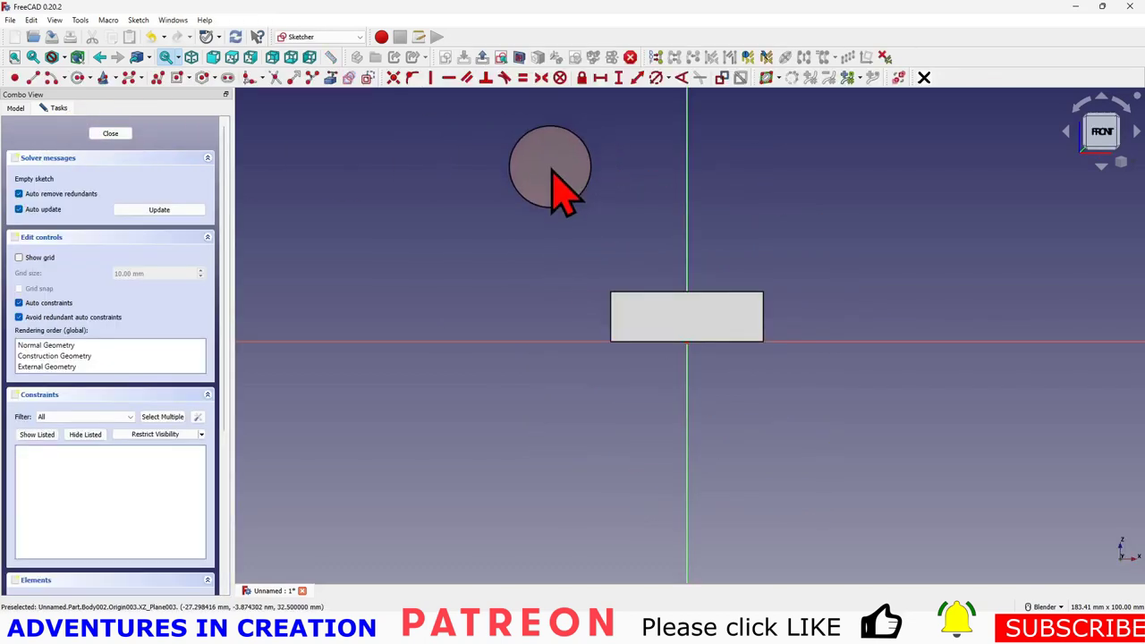
# - Draw a small rectangle over the box's left side and widen it by dragging its corner
pyautogui.click(176, 82)
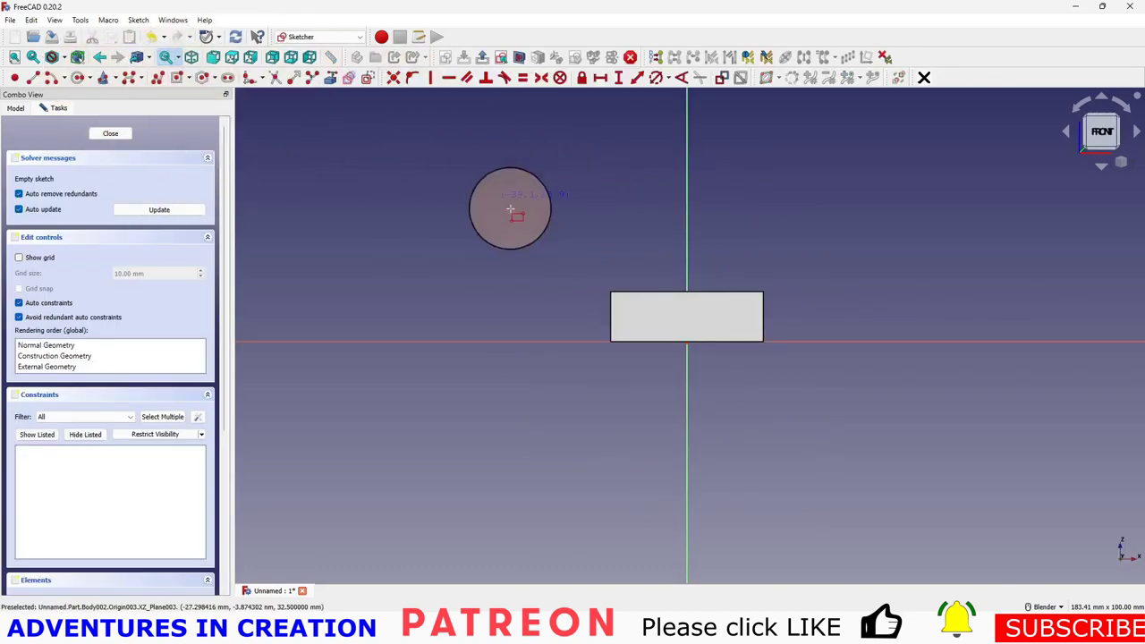
pyautogui.click(660, 325)
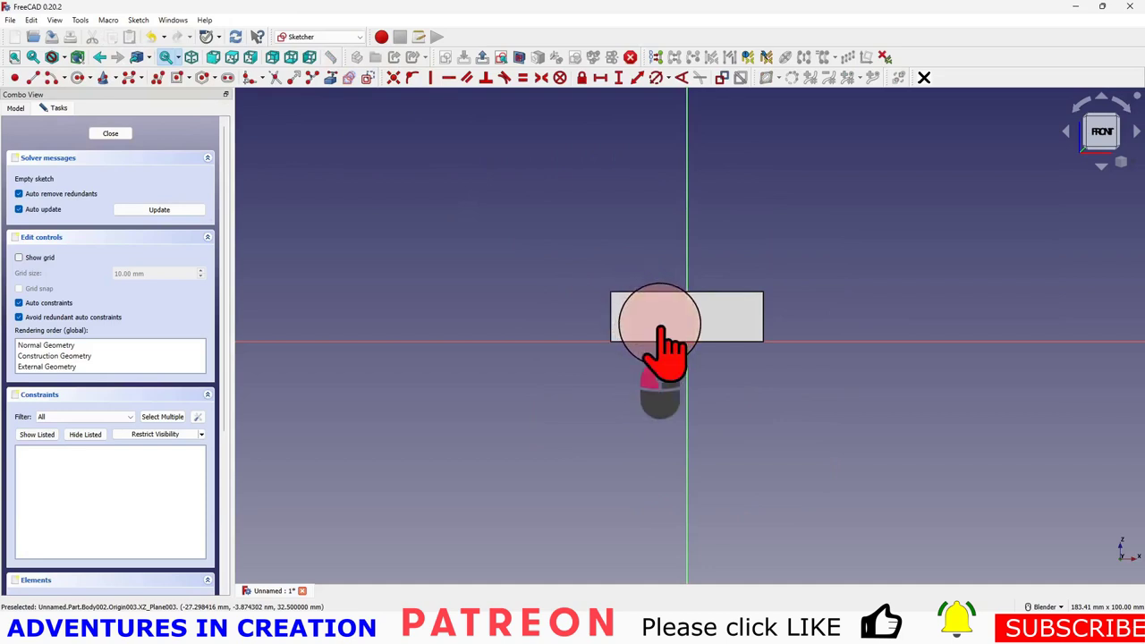
pyautogui.click(515, 59)
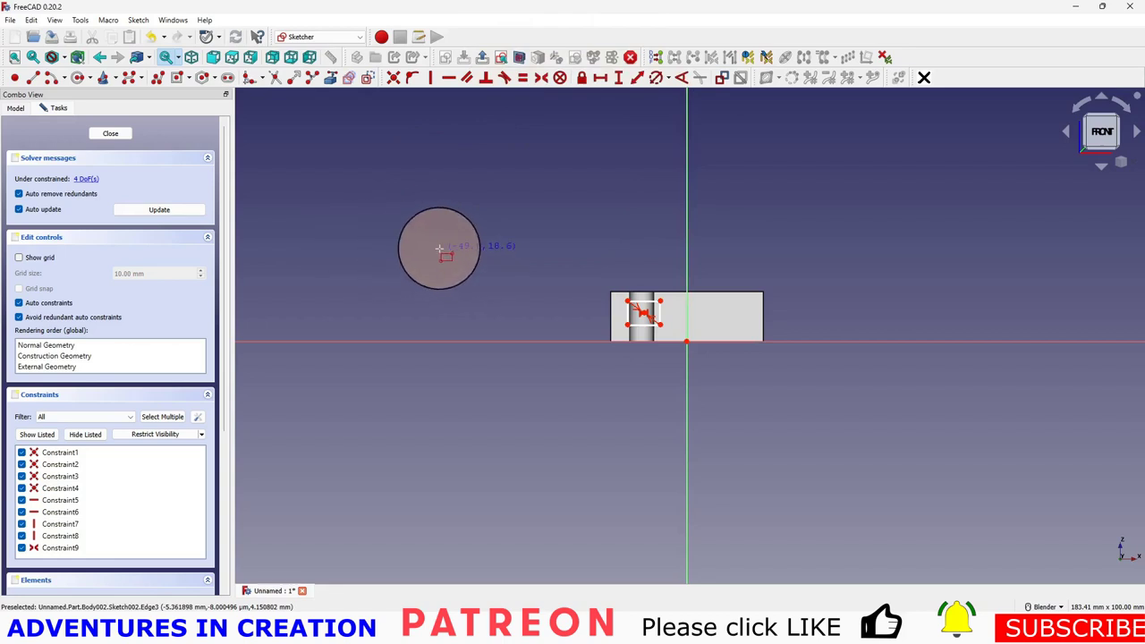
pyautogui.rightClick(439, 251)
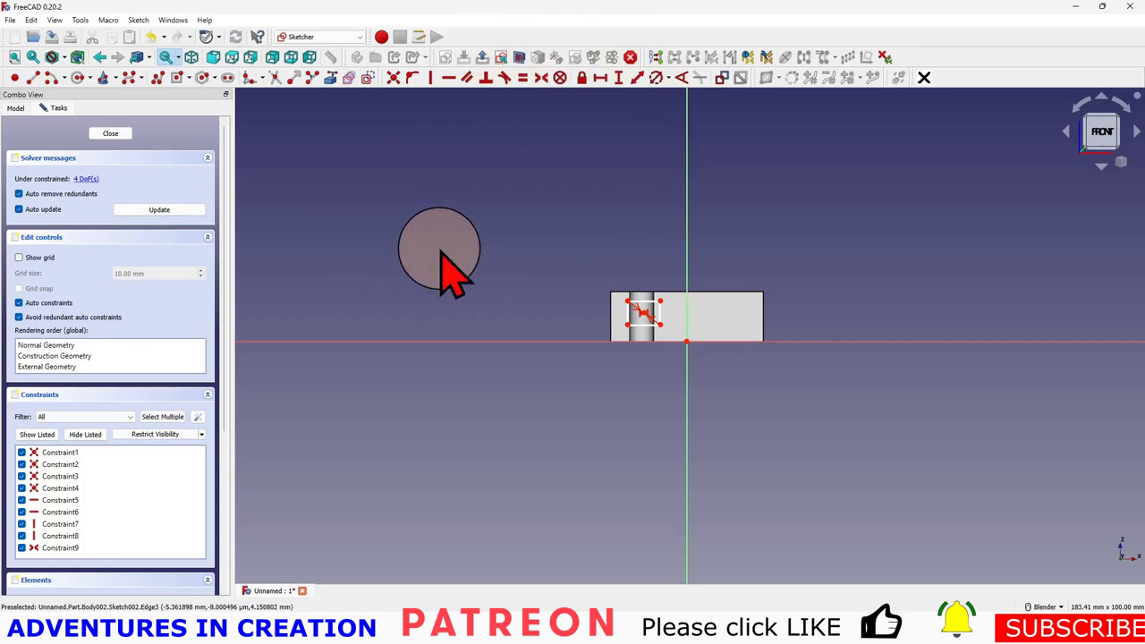
pyautogui.click(662, 338)
pyautogui.moveTo(662, 332); pyautogui.dragTo(677, 329)
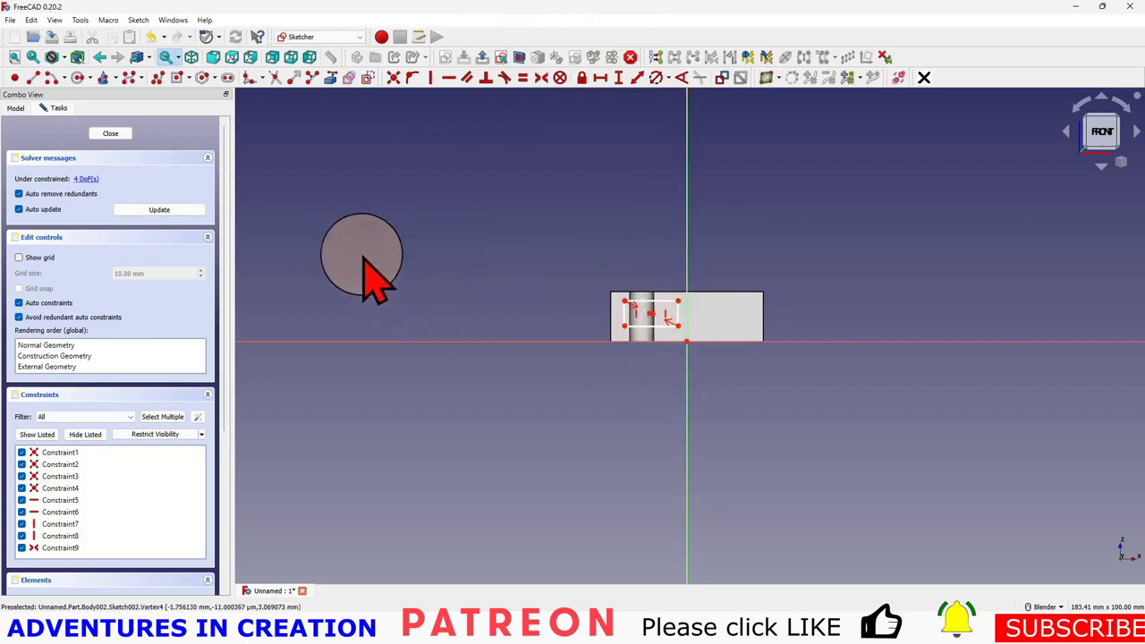
# - Close the sketch and move Sketch002 from Body002 into Body, retrying past the drag-and-drop error
pyautogui.click(117, 135)
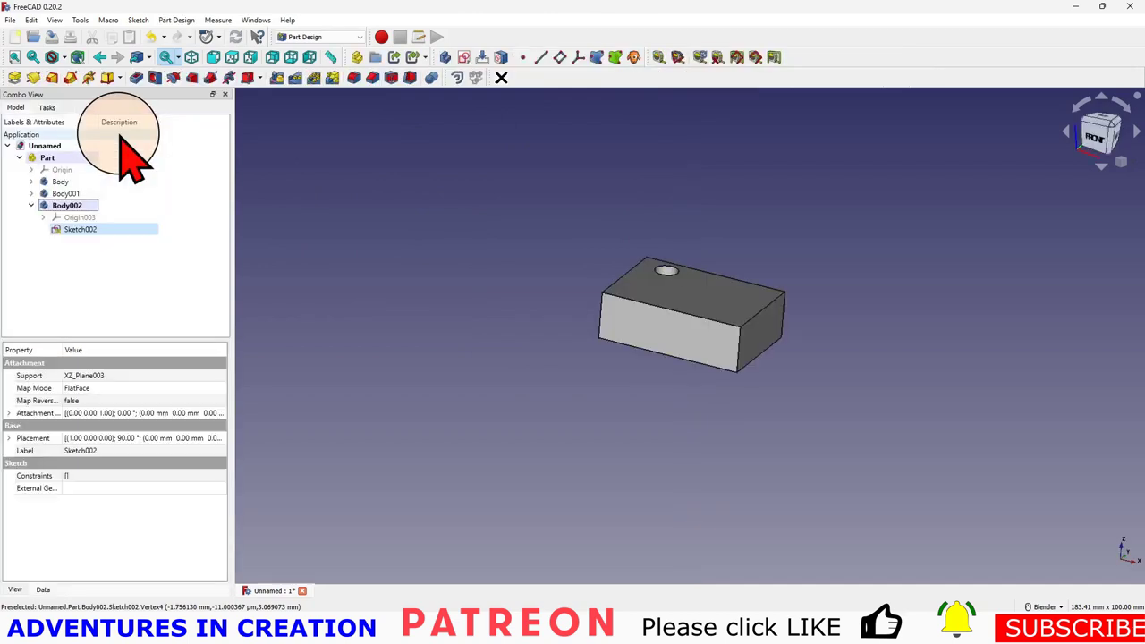
pyautogui.click(83, 234)
pyautogui.moveTo(80, 233); pyautogui.dragTo(72, 190)
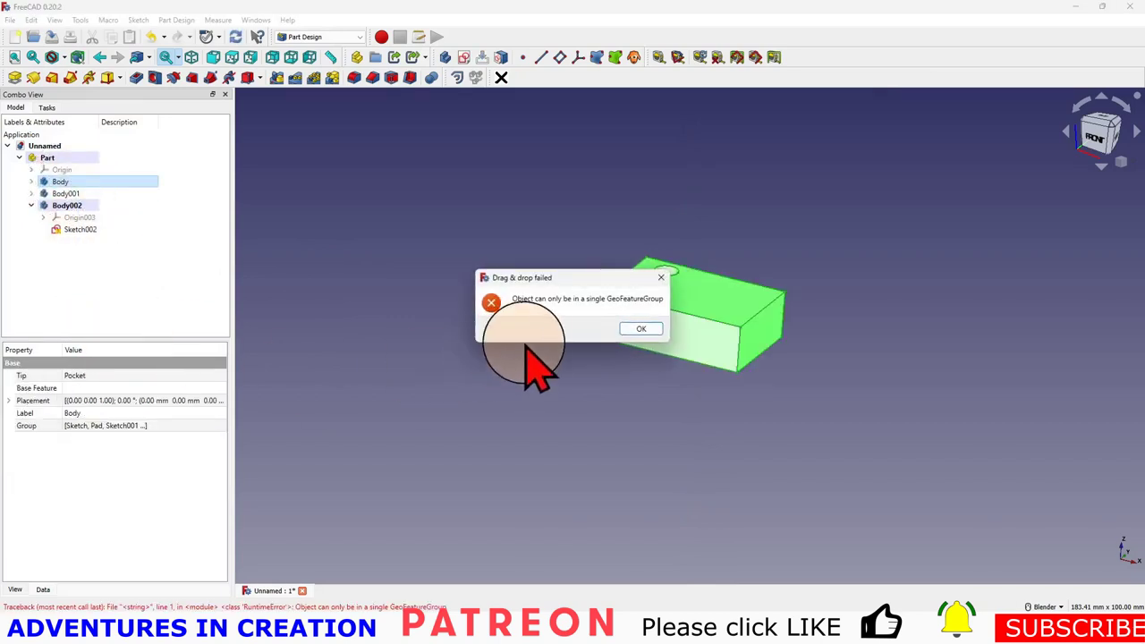
pyautogui.click(641, 331)
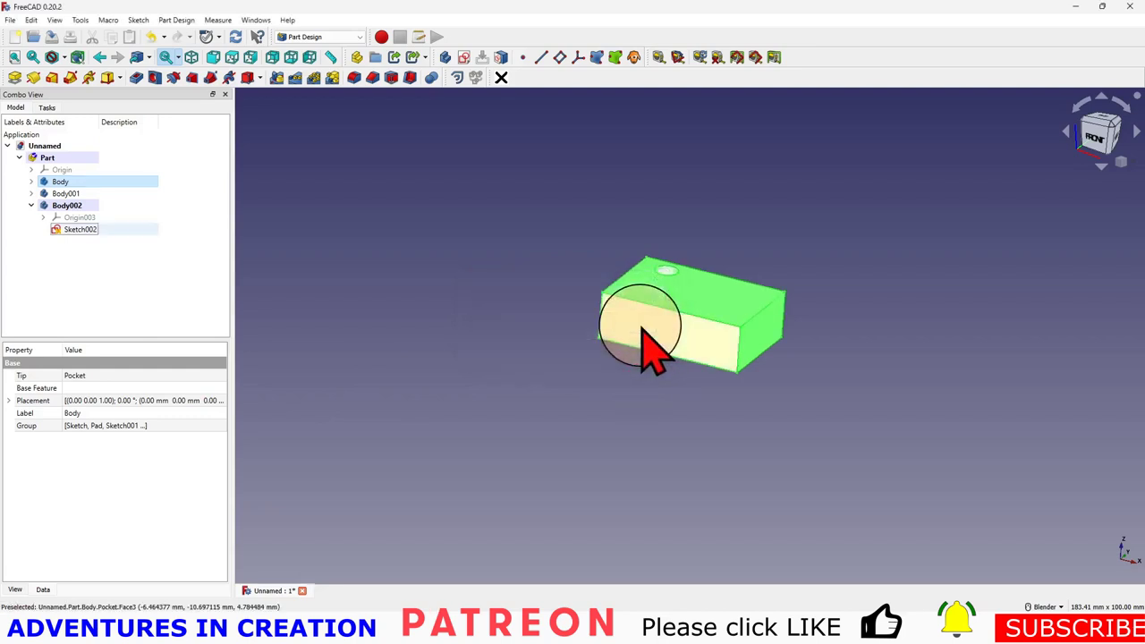
pyautogui.moveTo(77, 228)
pyautogui.mouseDown()
pyautogui.moveTo(54, 220)
pyautogui.moveTo(45, 158)
pyautogui.mouseUp()
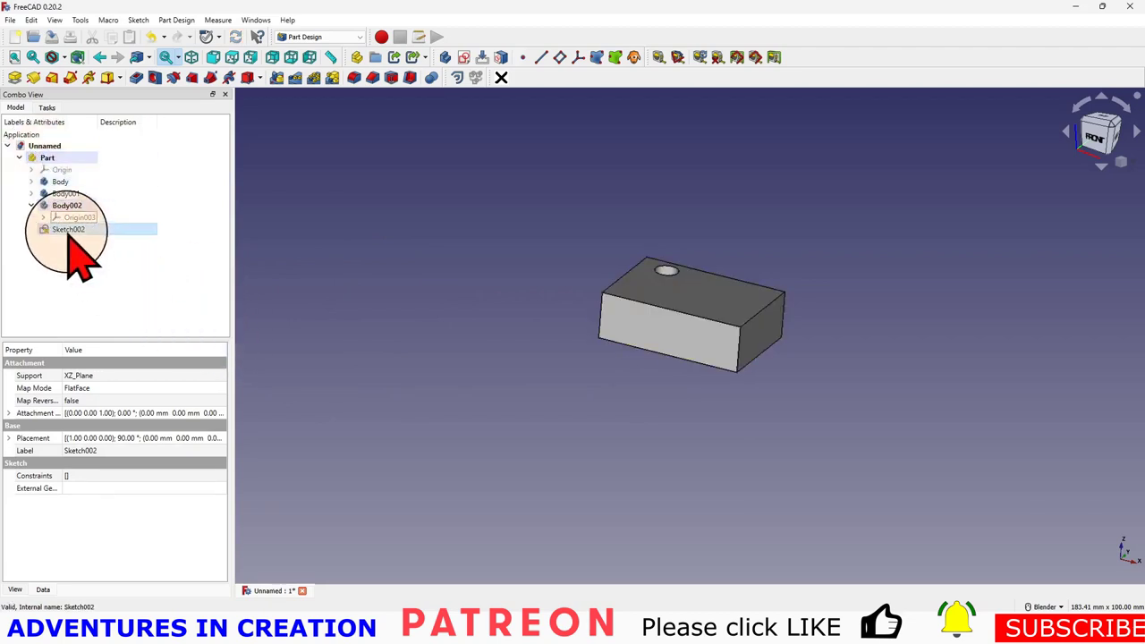
pyautogui.moveTo(65, 234); pyautogui.dragTo(65, 191)
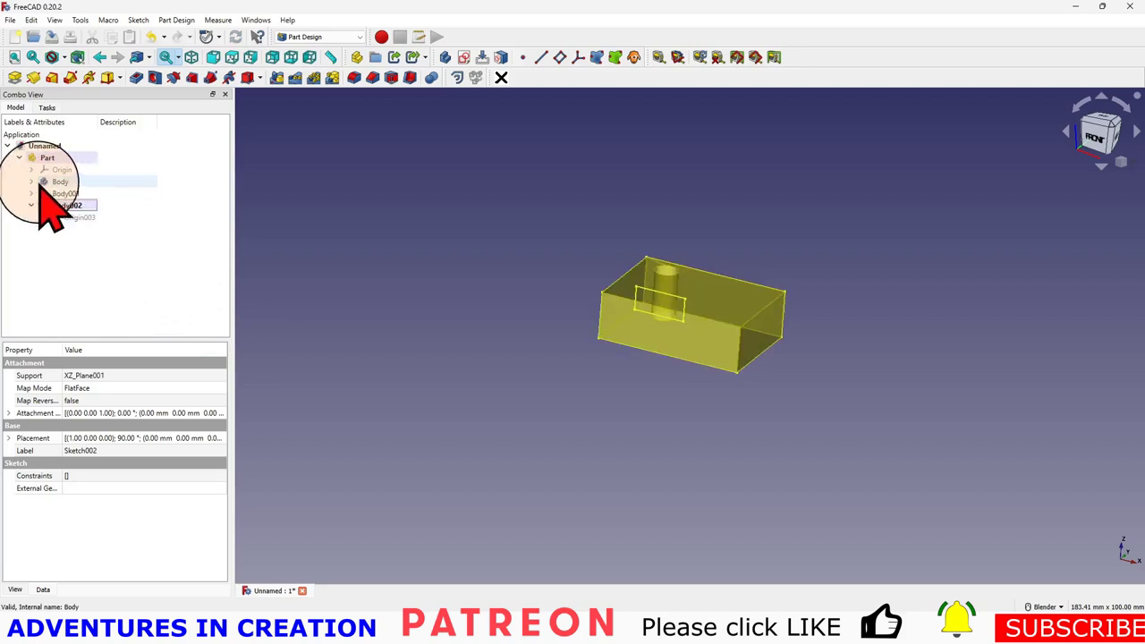
# - Make Body the active body again
pyautogui.click(57, 182)
pyautogui.rightClick(58, 182)
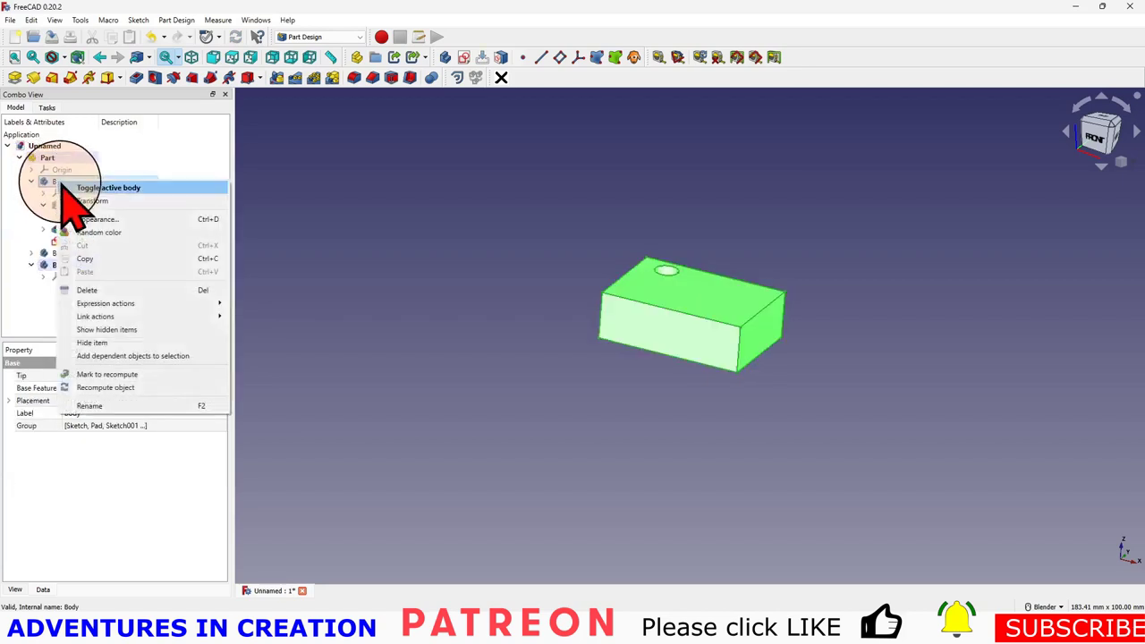
pyautogui.click(72, 187)
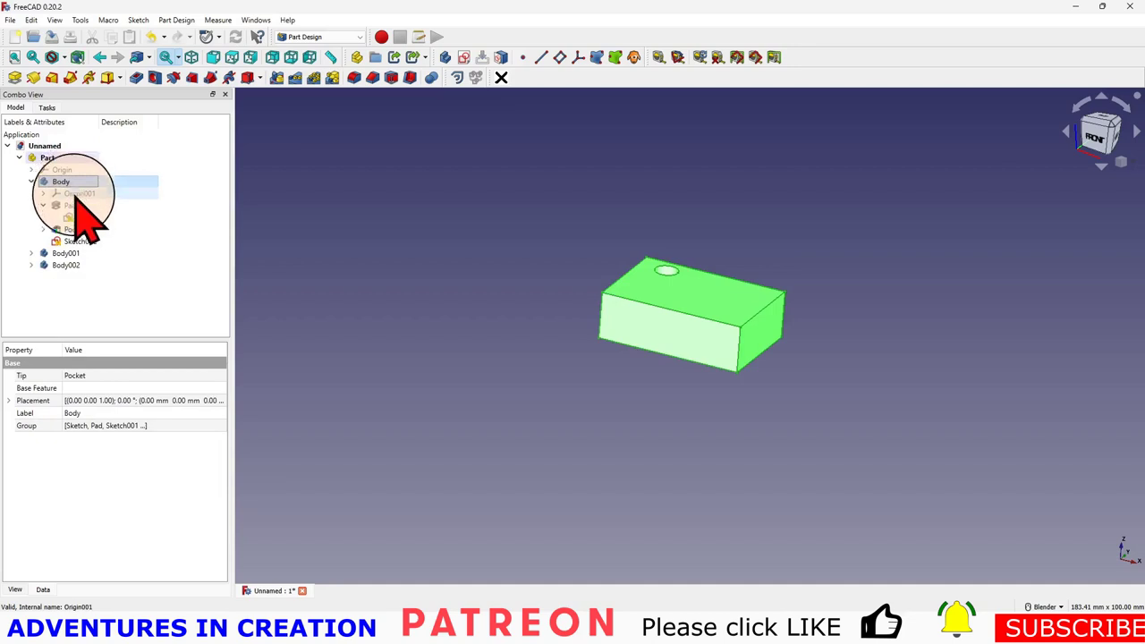
# - Pocket Sketch002 symmetric to plane with type Through all, creating Pocket001's side window
pyautogui.click(81, 241)
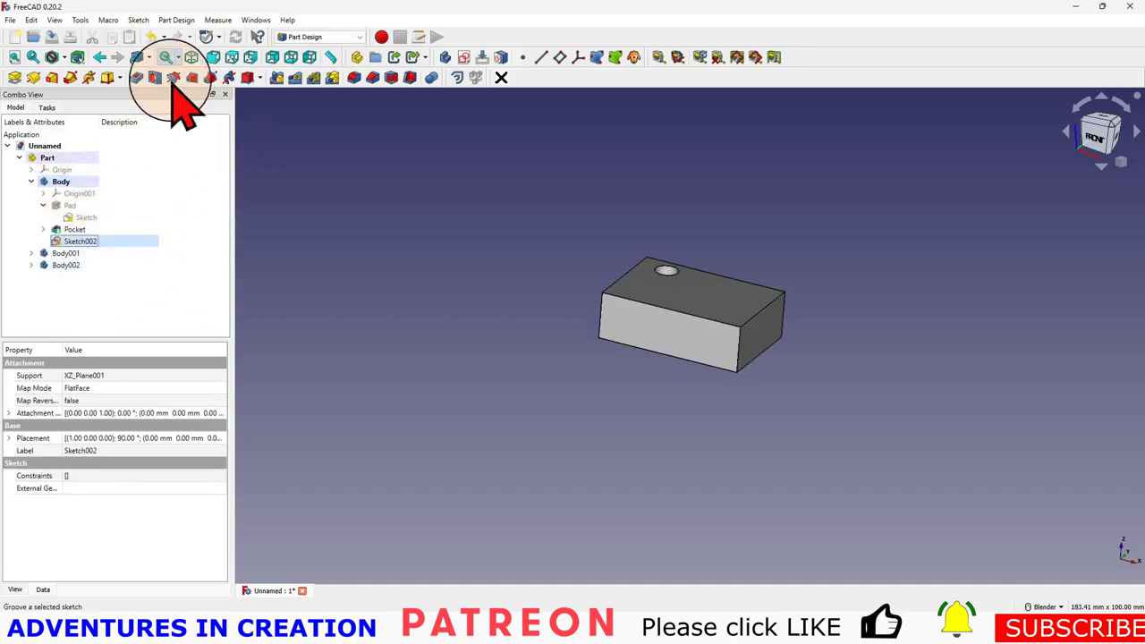
pyautogui.click(136, 78)
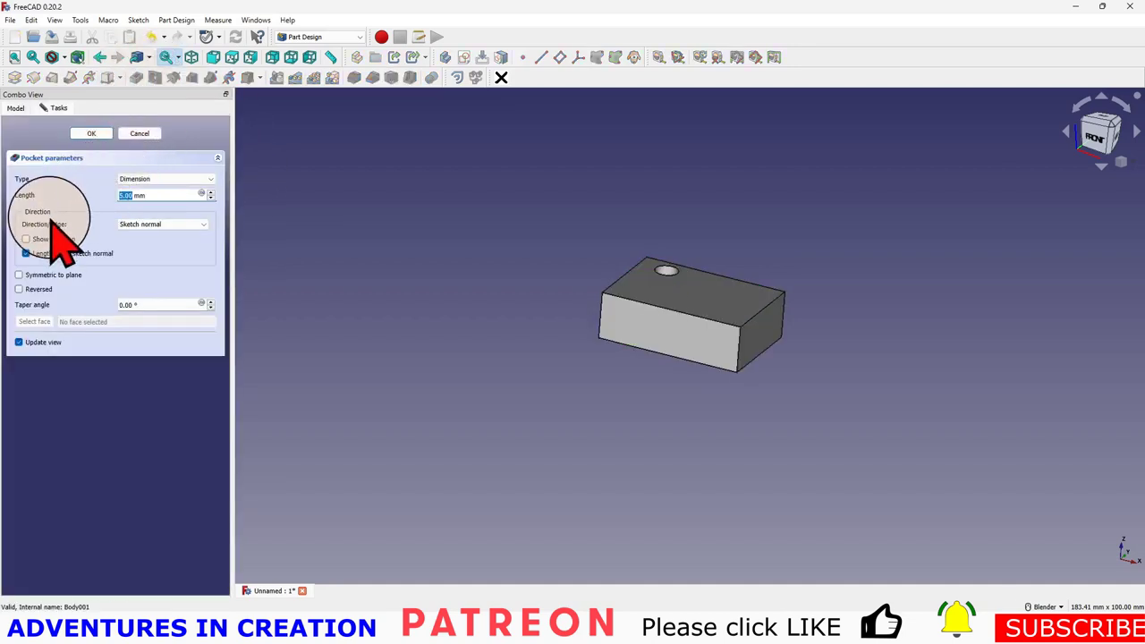
pyautogui.click(18, 274)
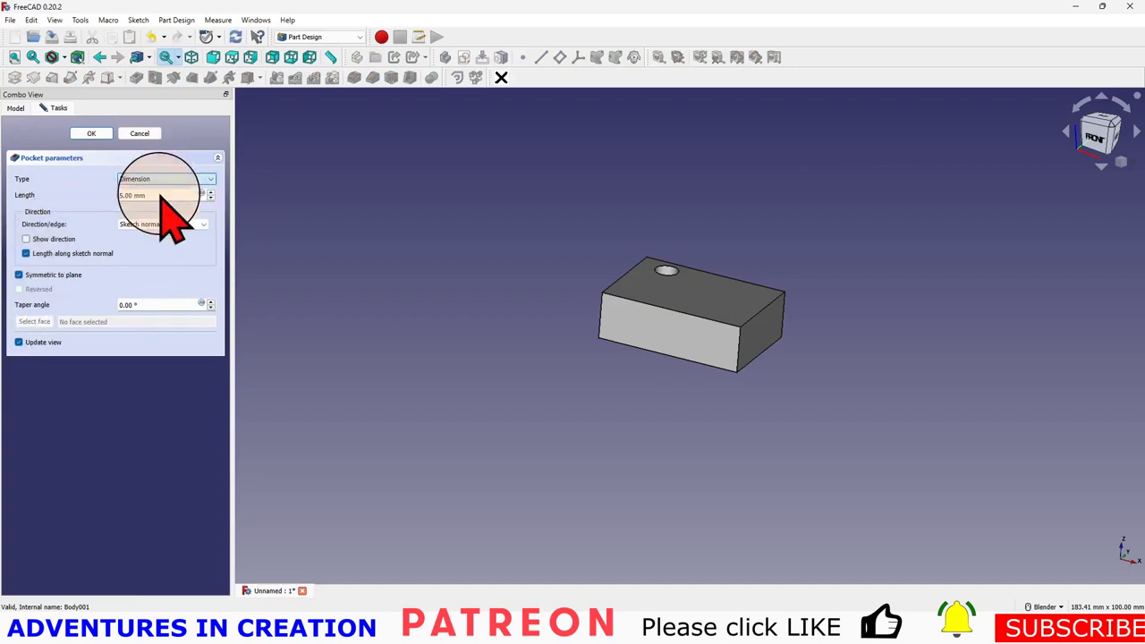
pyautogui.click(168, 186)
pyautogui.click(91, 134)
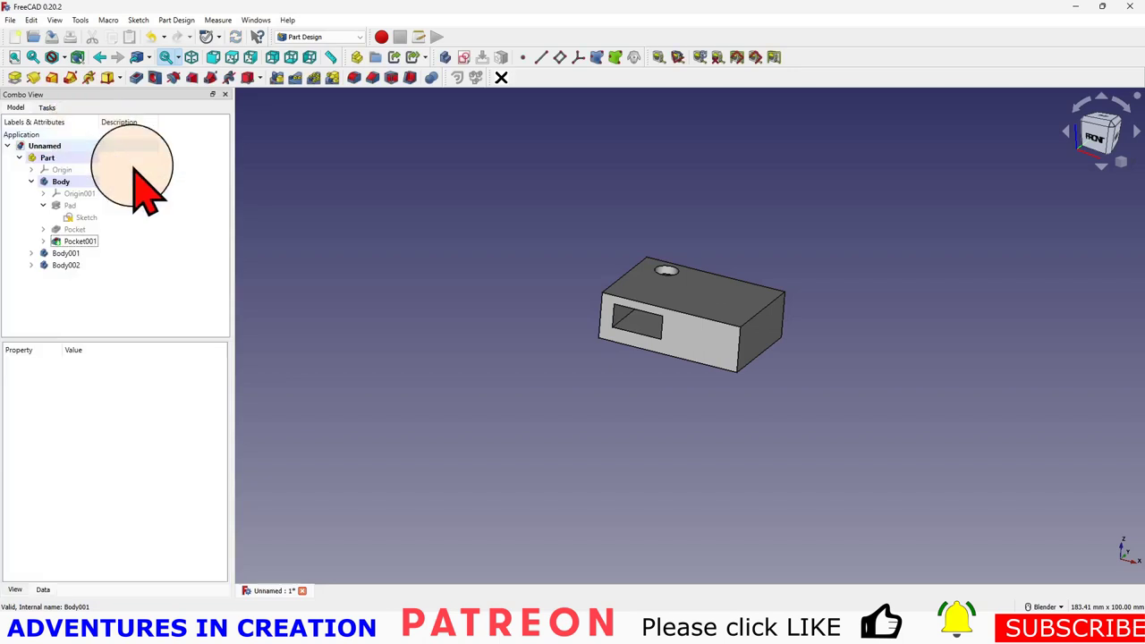
pyautogui.moveTo(492, 447); pyautogui.dragTo(468, 443, button='middle')
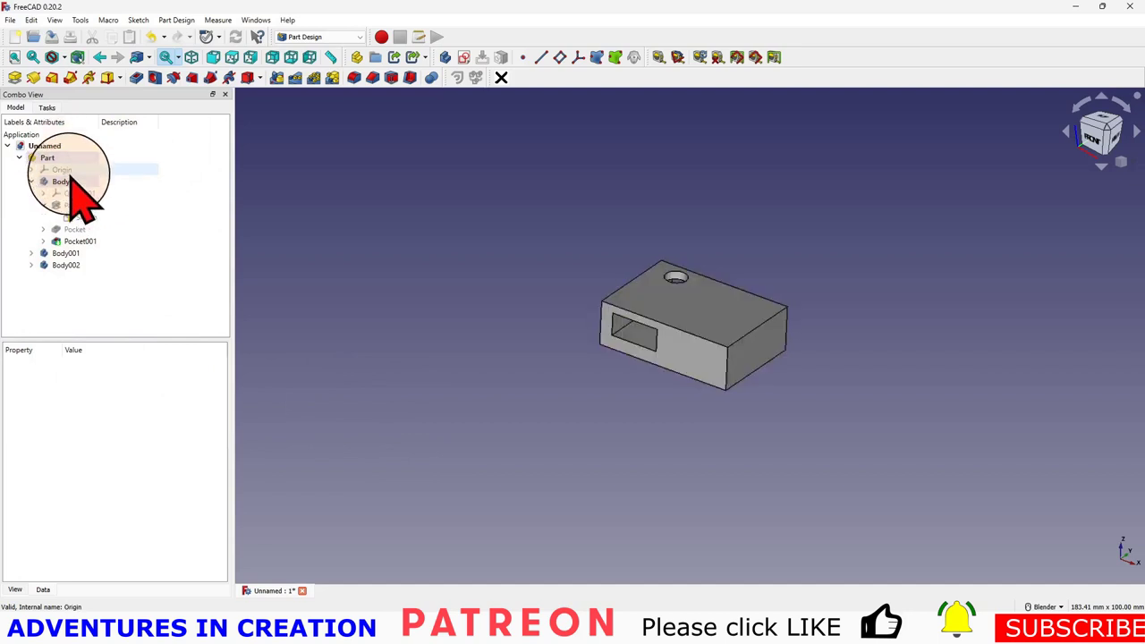
# - Create a new Part001 container in the document and expand Part and Part001 in the tree
pyautogui.click(44, 146)
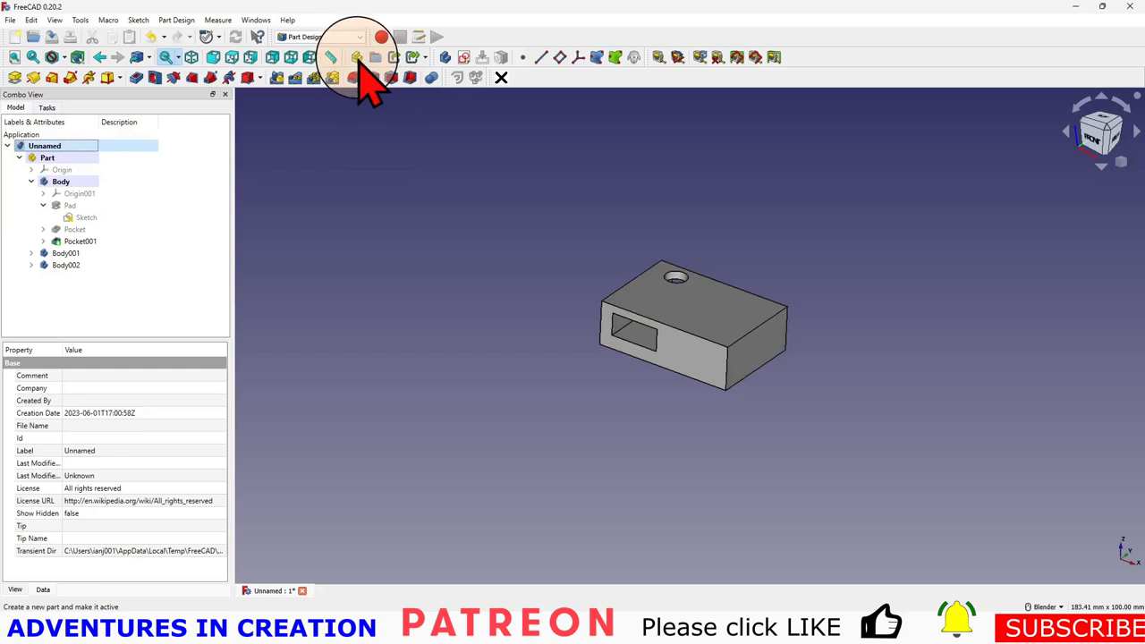
pyautogui.click(358, 61)
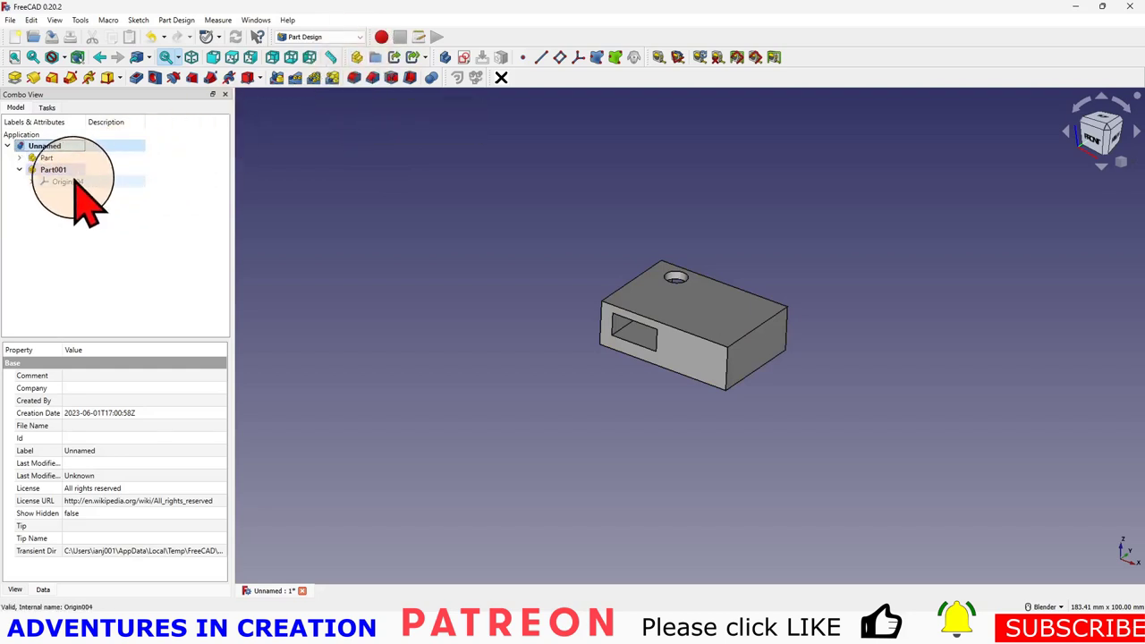
pyautogui.click(19, 157)
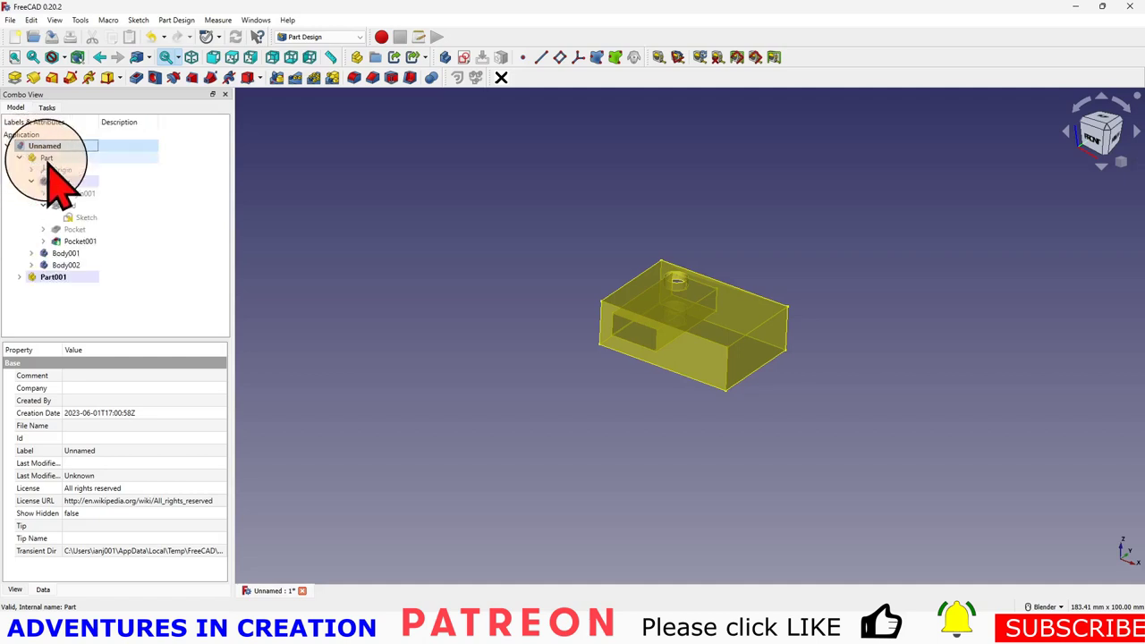
pyautogui.click(19, 276)
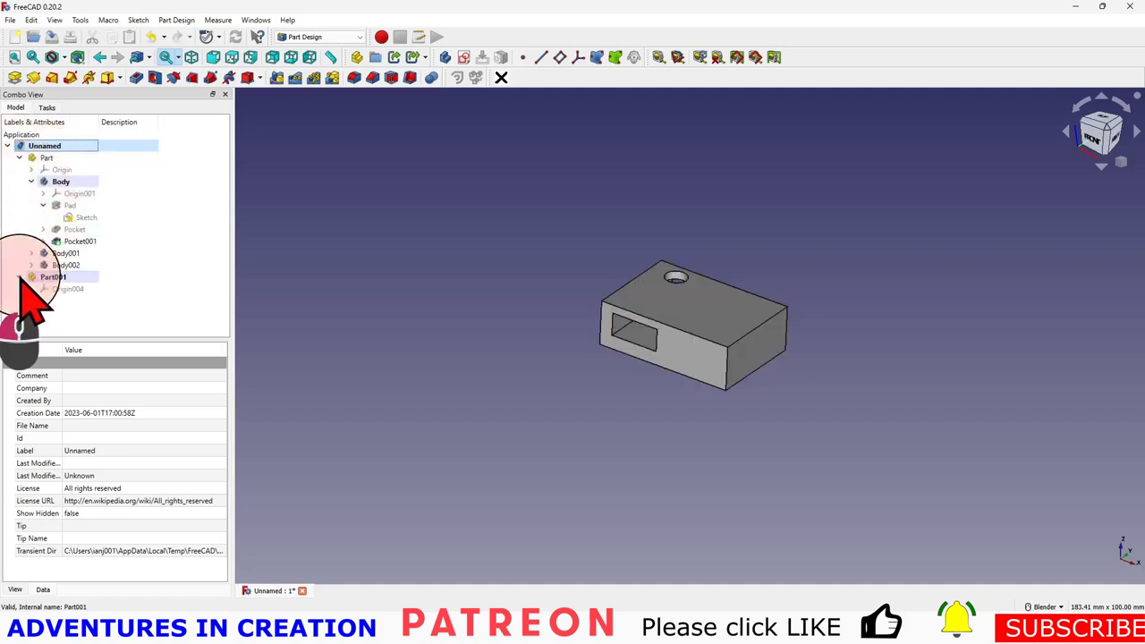
# - Toggle Part's active-part status off and back on so Part stays active
pyautogui.click(47, 158)
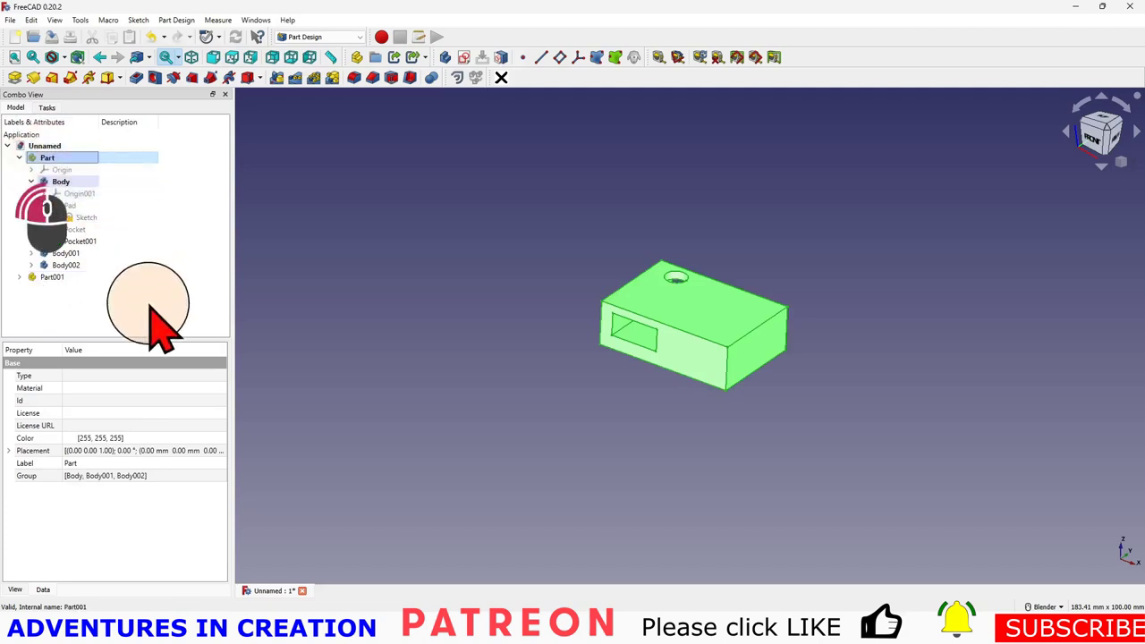
pyautogui.rightClick(50, 163)
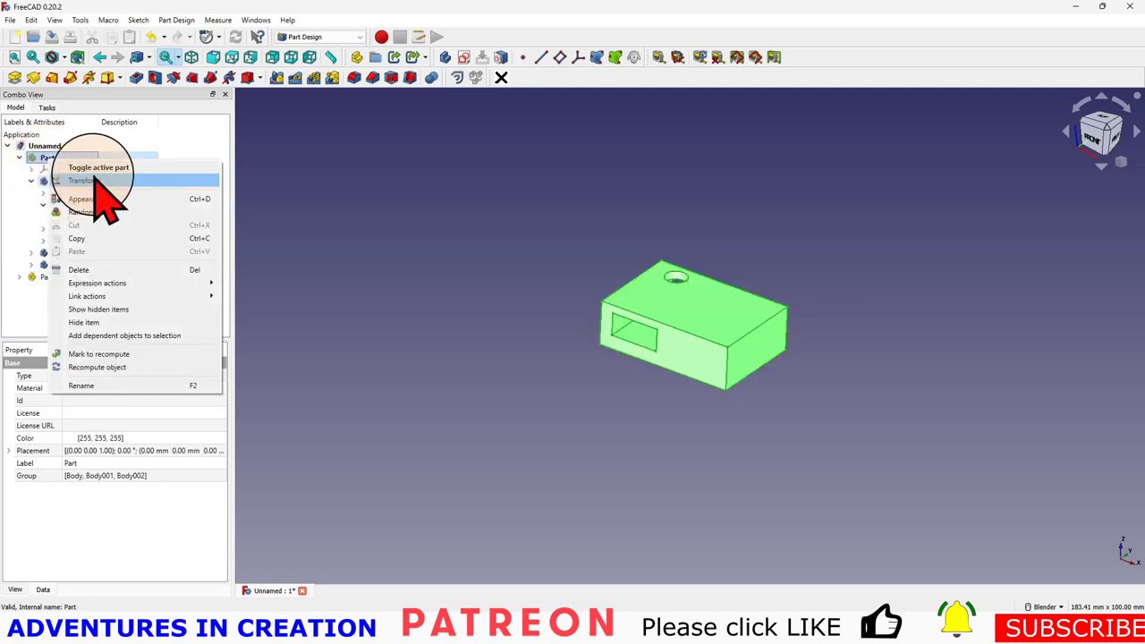
pyautogui.click(73, 167)
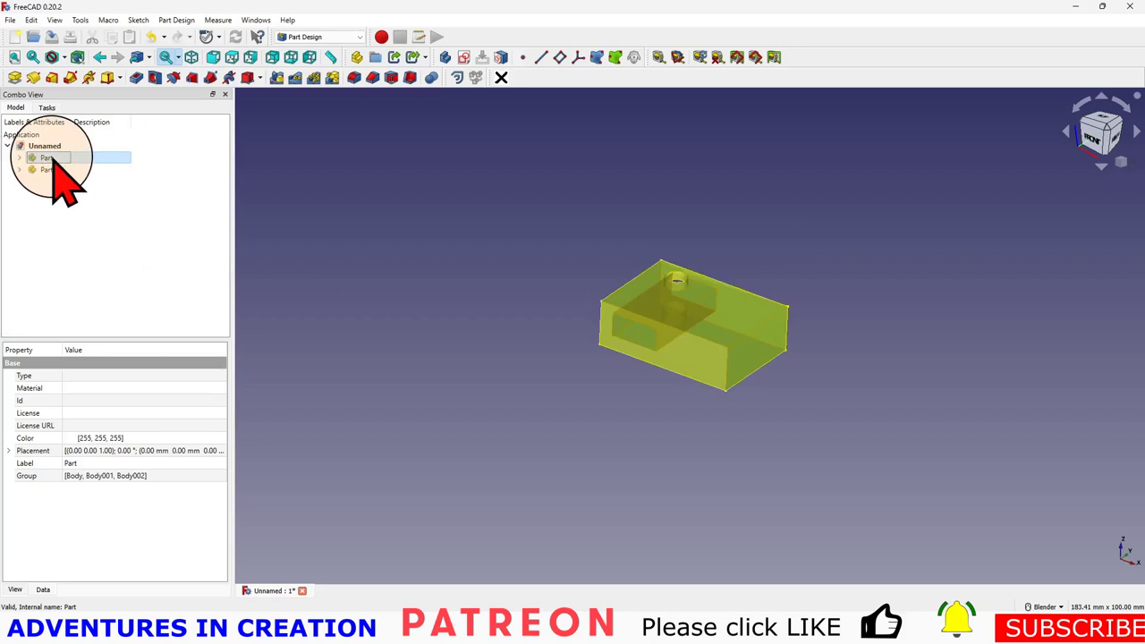
pyautogui.rightClick(61, 159)
pyautogui.click(115, 169)
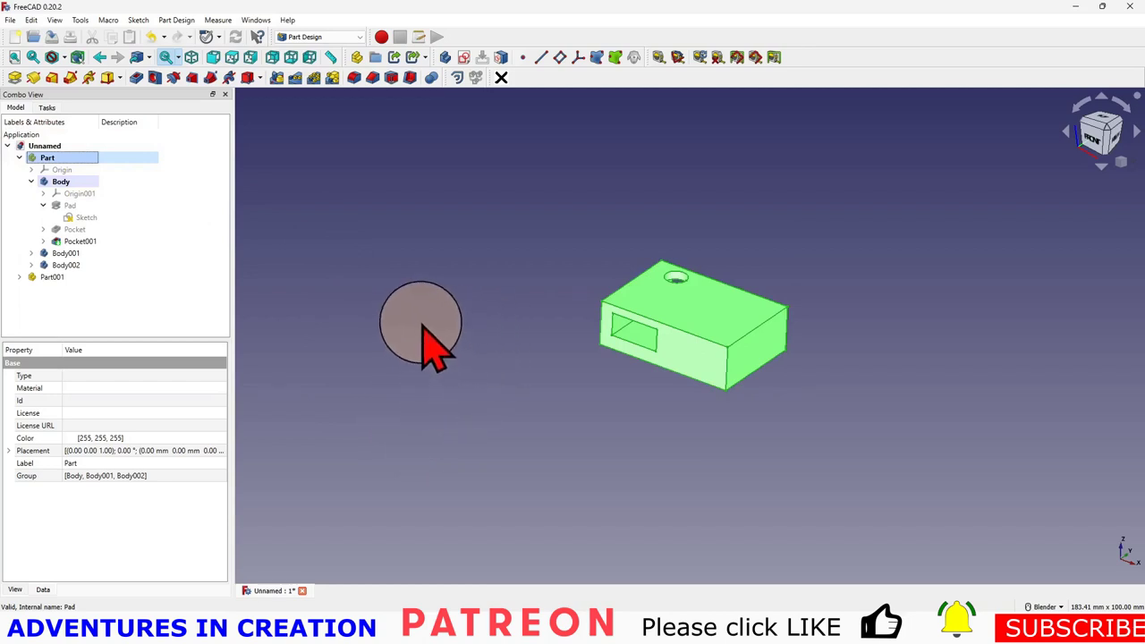
# - Move Body002 and Body into Part001, expanding the Pad and Pocket features
pyautogui.moveTo(65, 264); pyautogui.dragTo(46, 285)
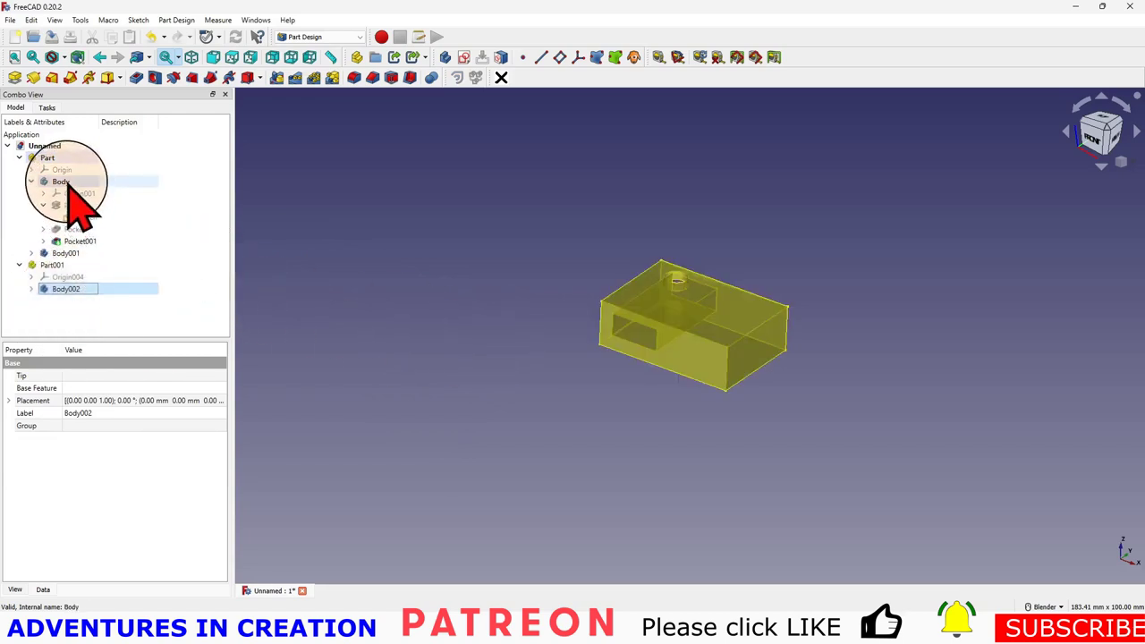
pyautogui.moveTo(64, 186); pyautogui.dragTo(58, 268)
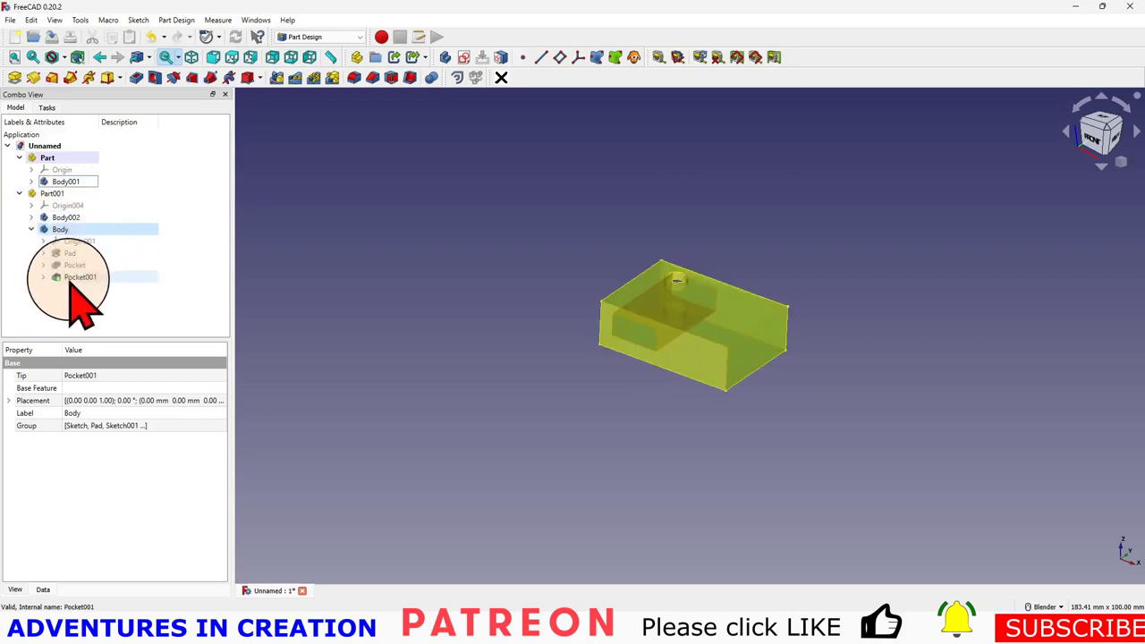
pyautogui.click(43, 264)
pyautogui.click(43, 253)
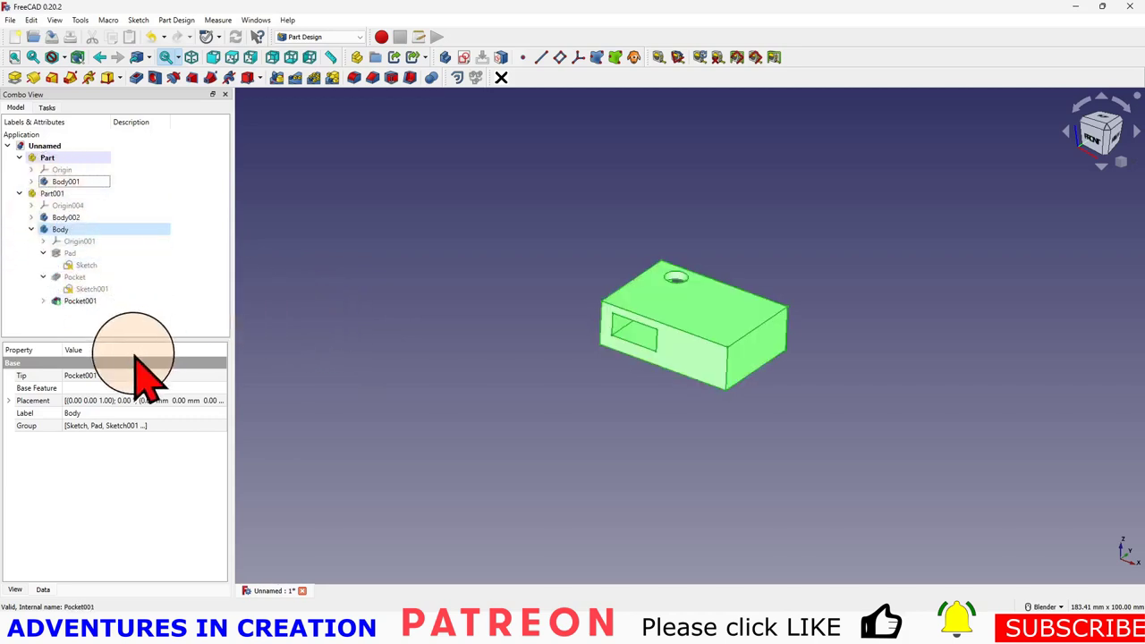
# - Make Part001 the active part and Body its active body
pyautogui.click(54, 194)
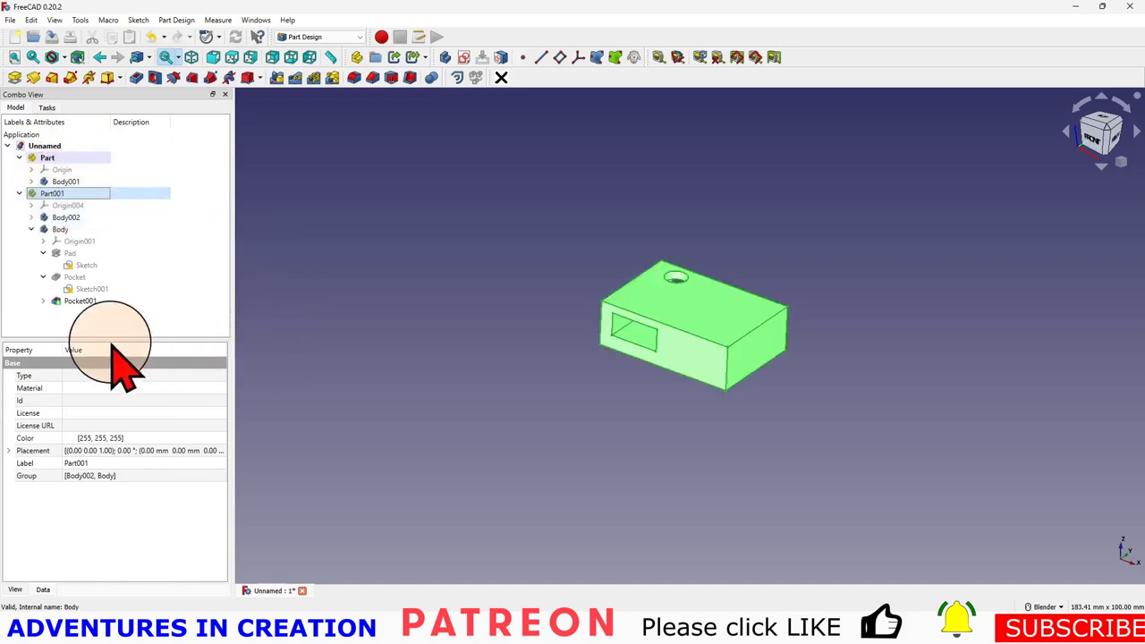
pyautogui.rightClick(59, 199)
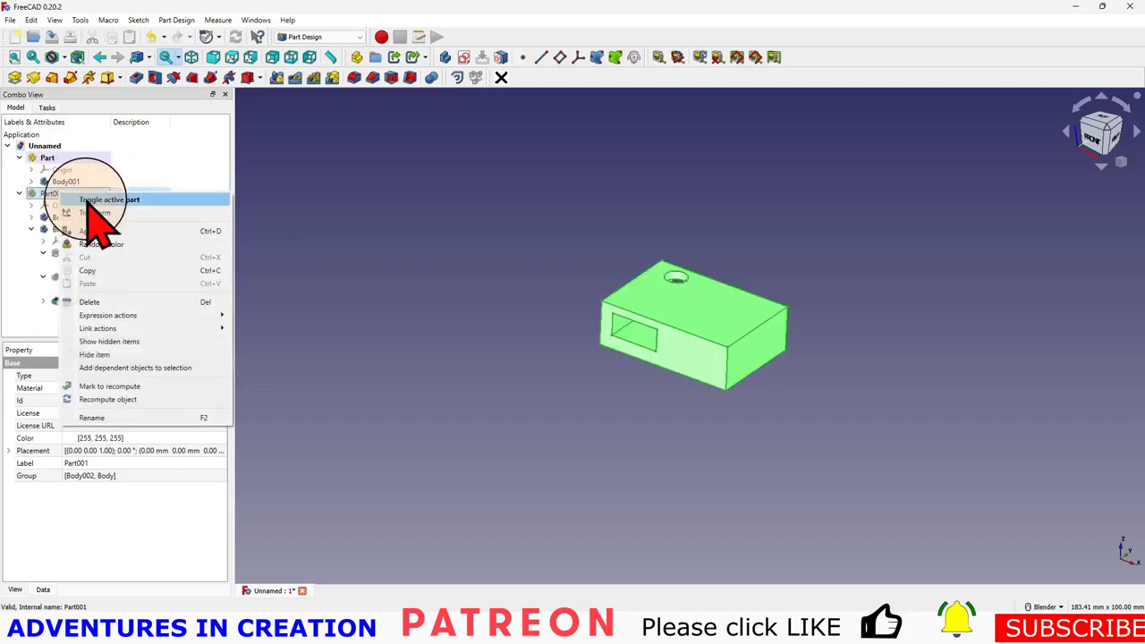
pyautogui.click(94, 207)
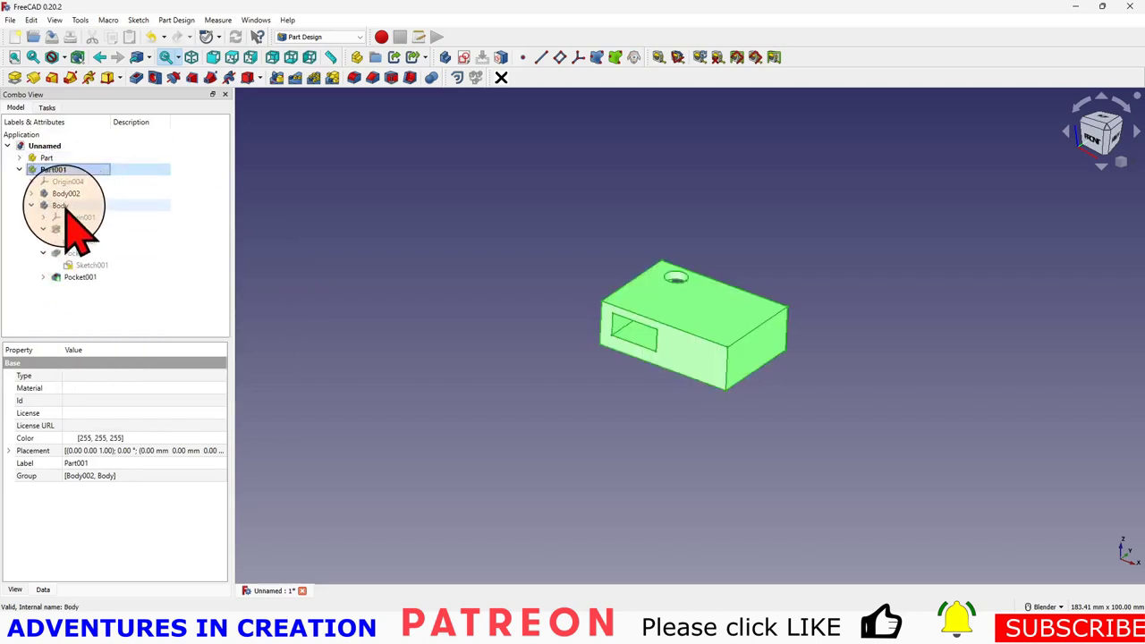
pyautogui.rightClick(68, 207)
pyautogui.click(100, 215)
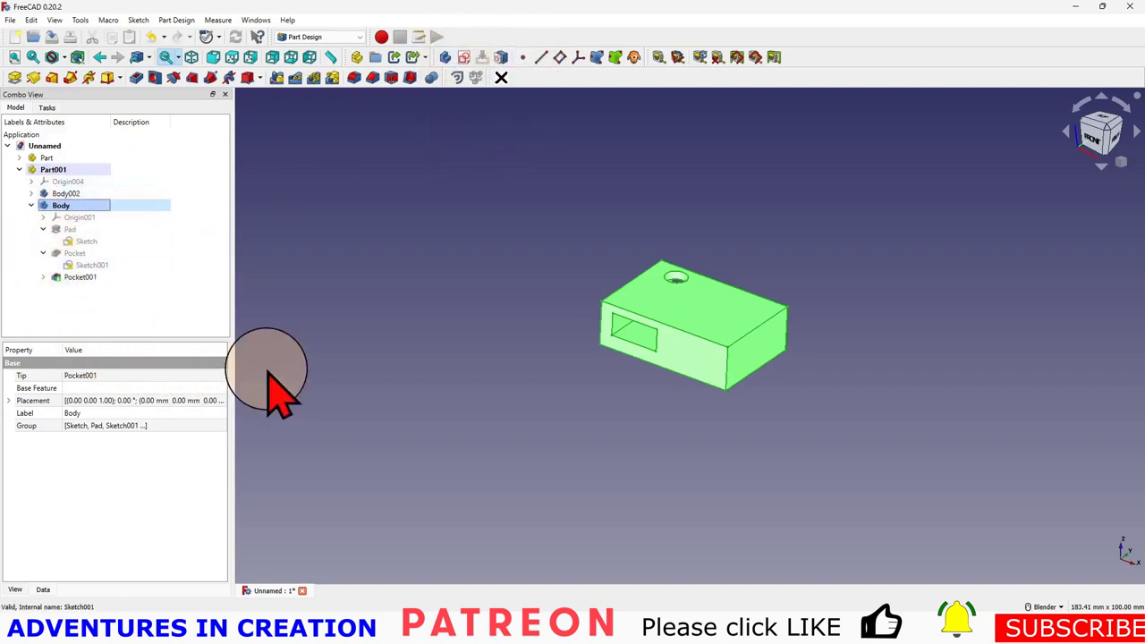
# - Switch to TechDraw and inspect Pocket001, a ThroughAll pocket based on Sketch002
pyautogui.click(524, 464)
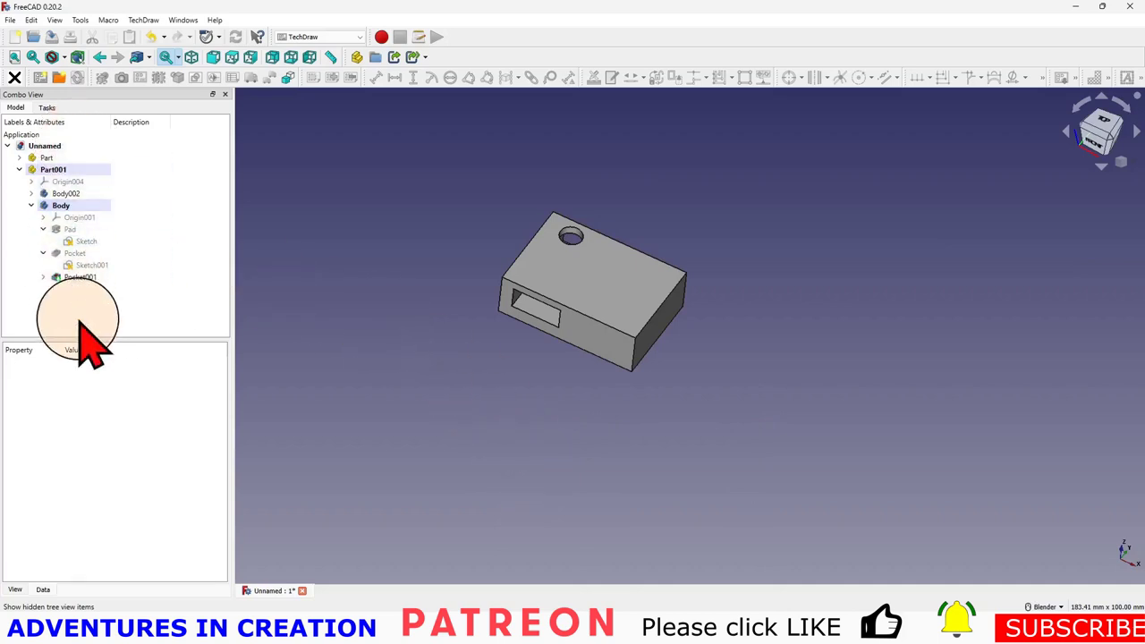
pyautogui.click(45, 278)
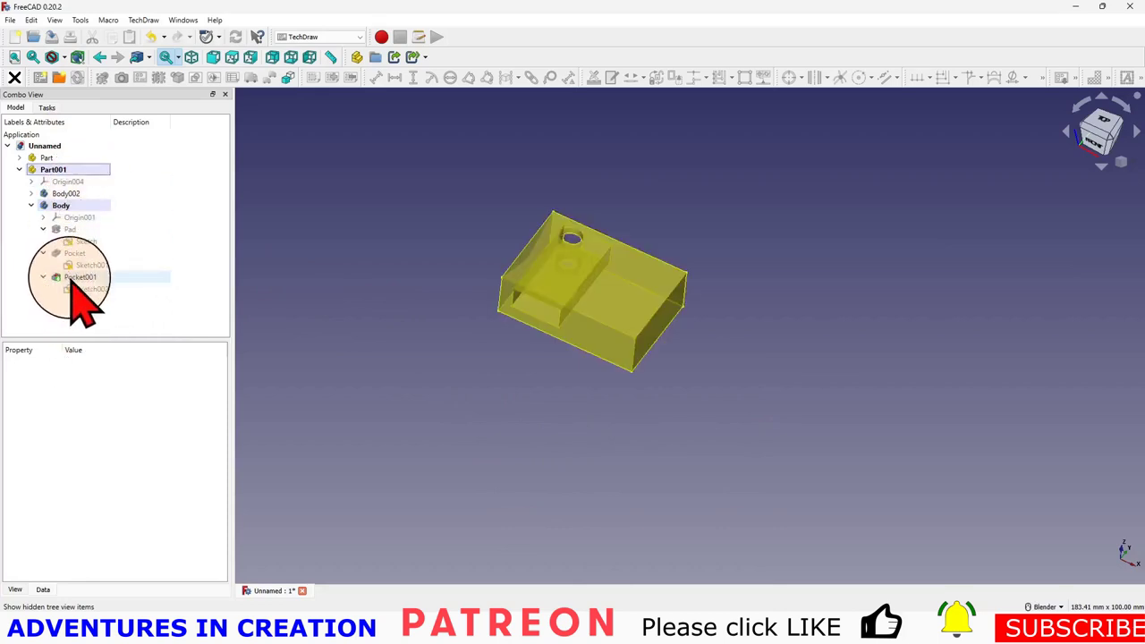
pyautogui.click(73, 279)
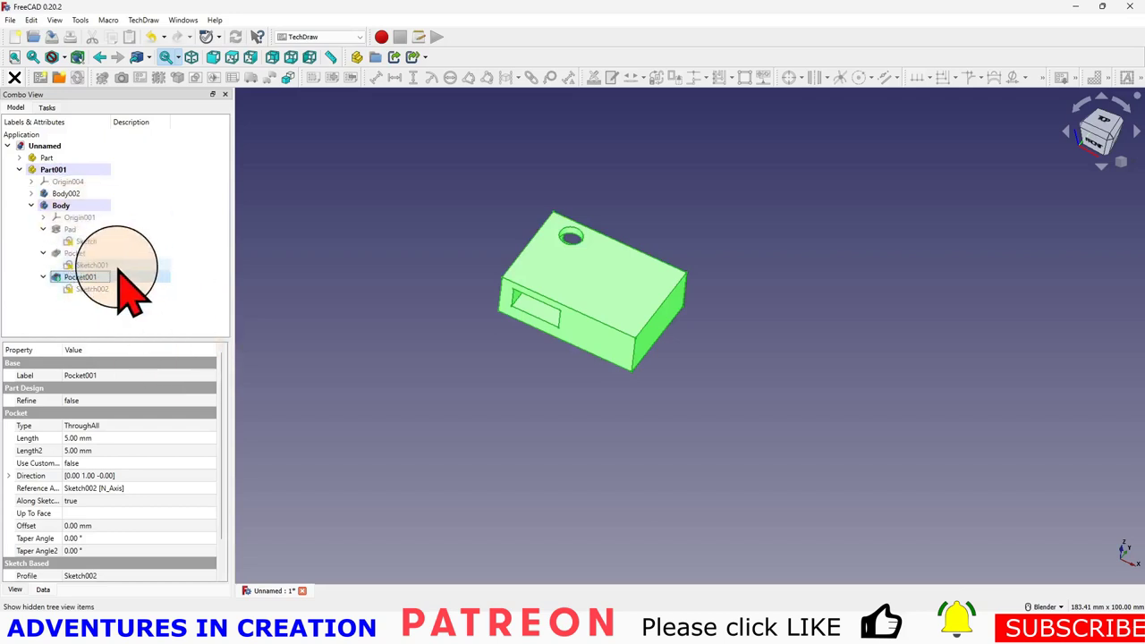